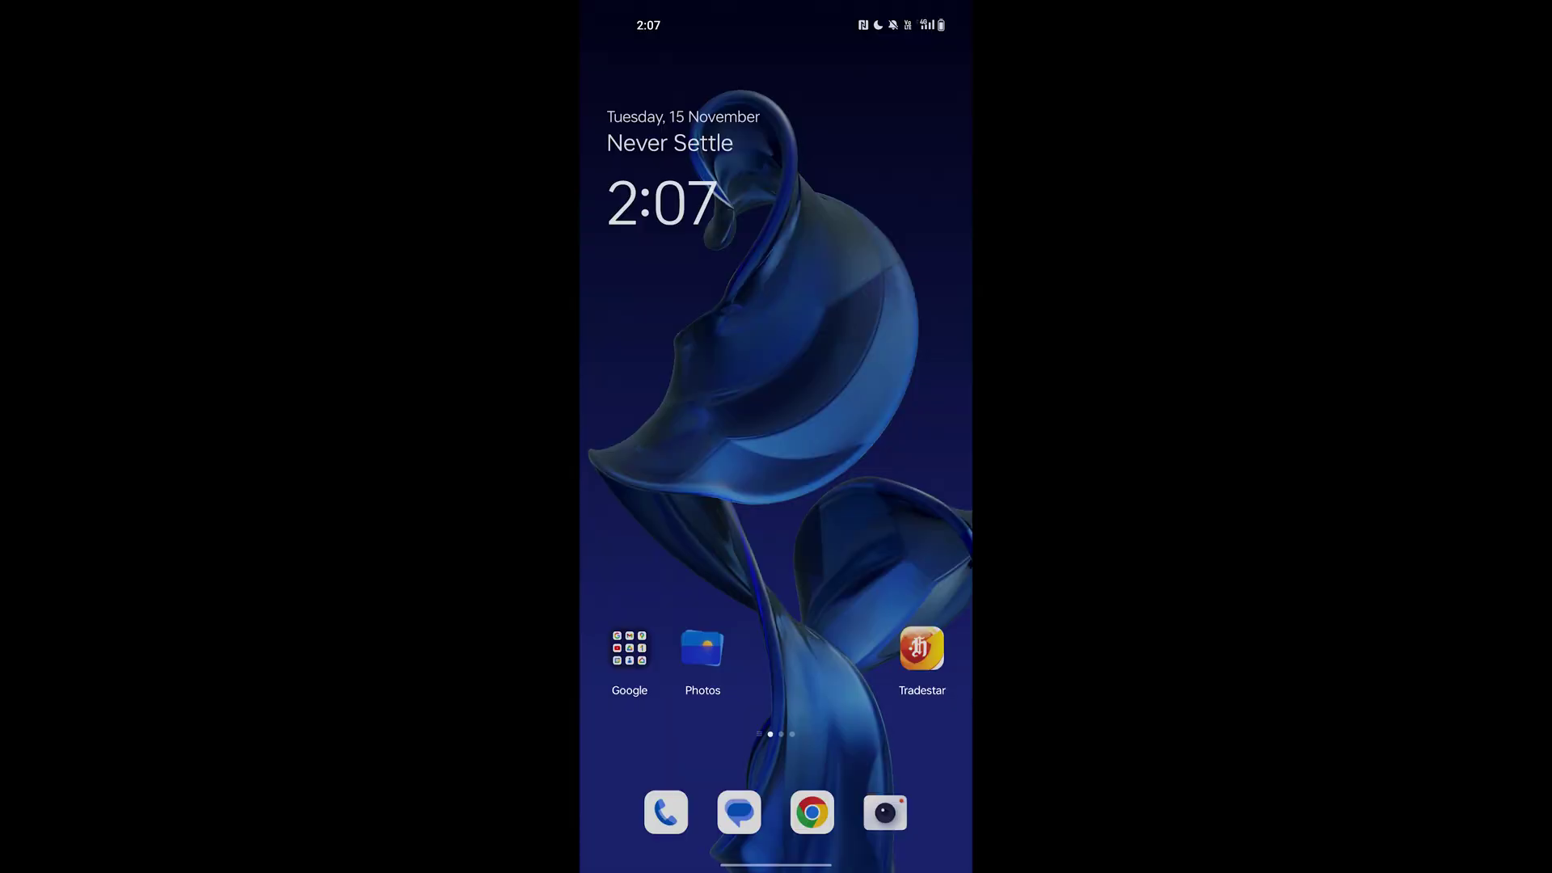
# - Launch Tradestar and show the account menu with funds, alerts, messages and help
pyautogui.click(921, 649)
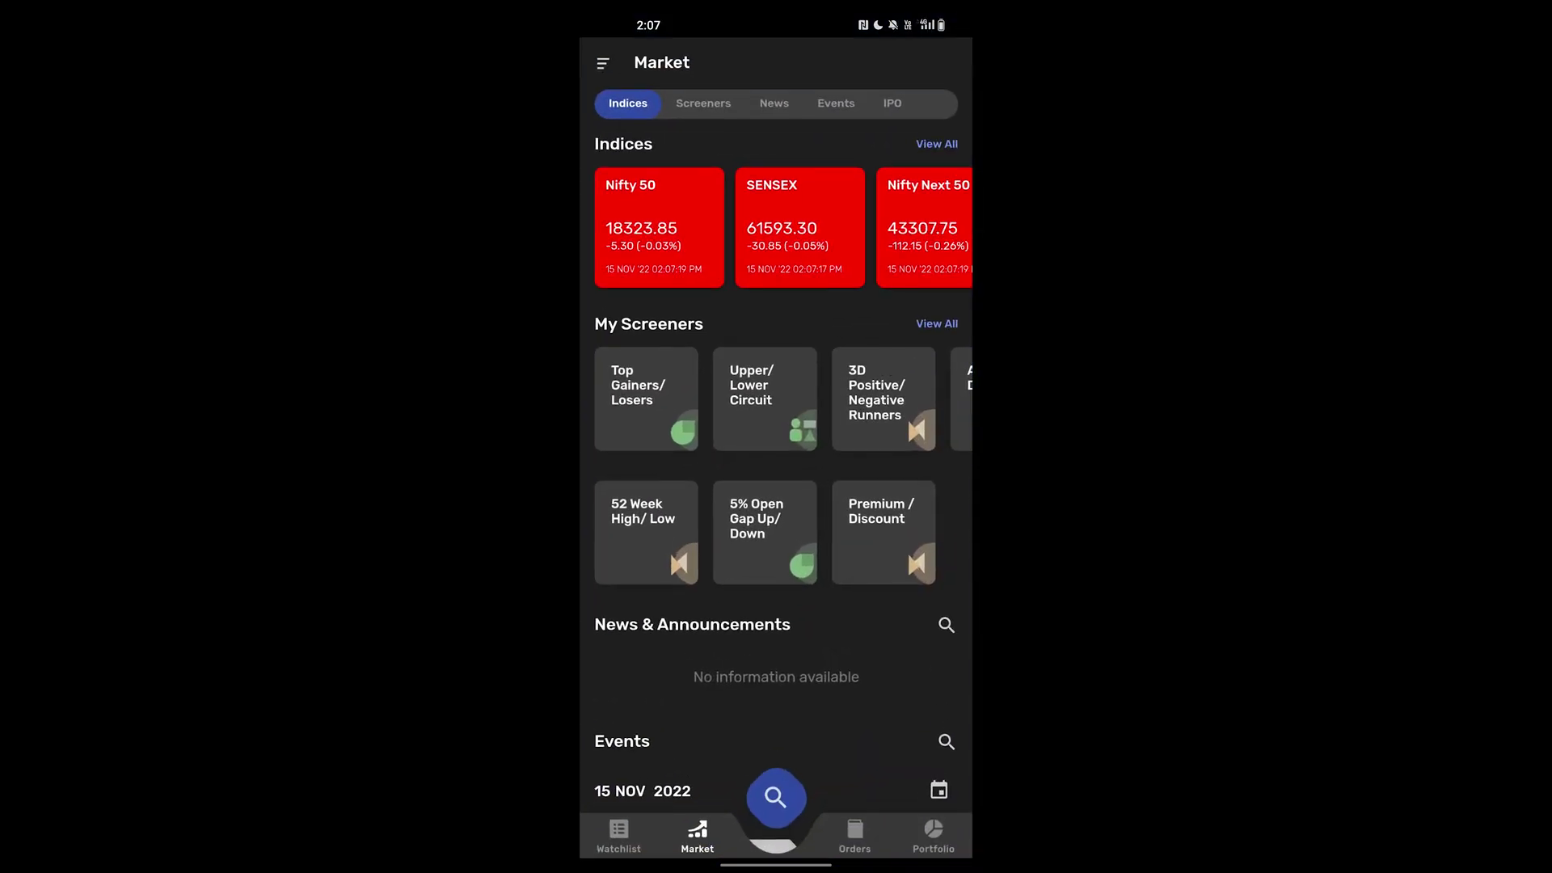
pyautogui.click(602, 63)
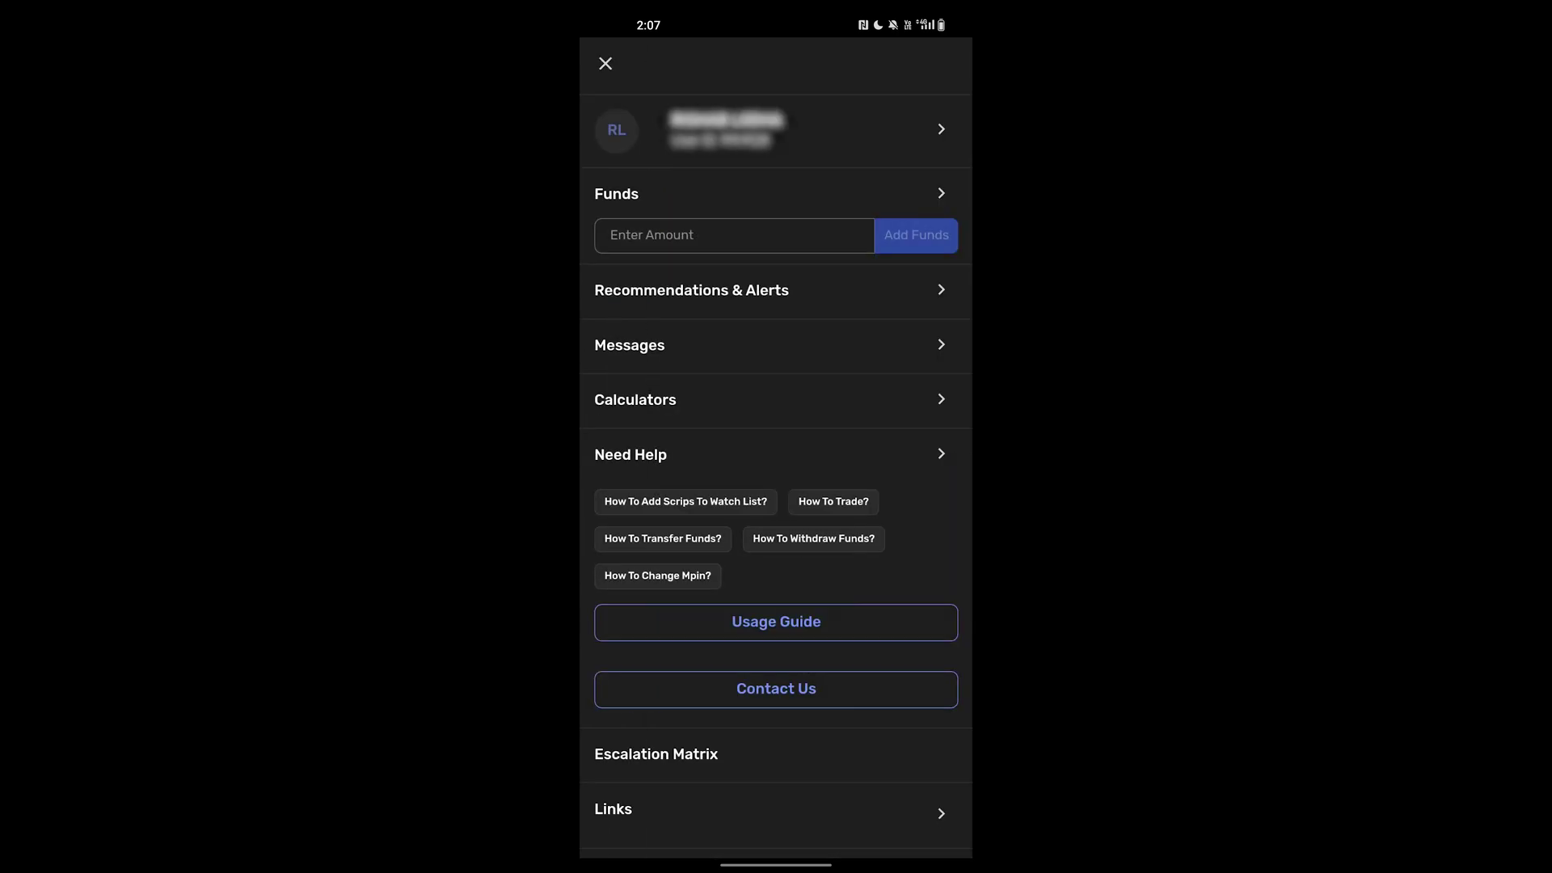
pyautogui.scroll(-5, 776, 461)
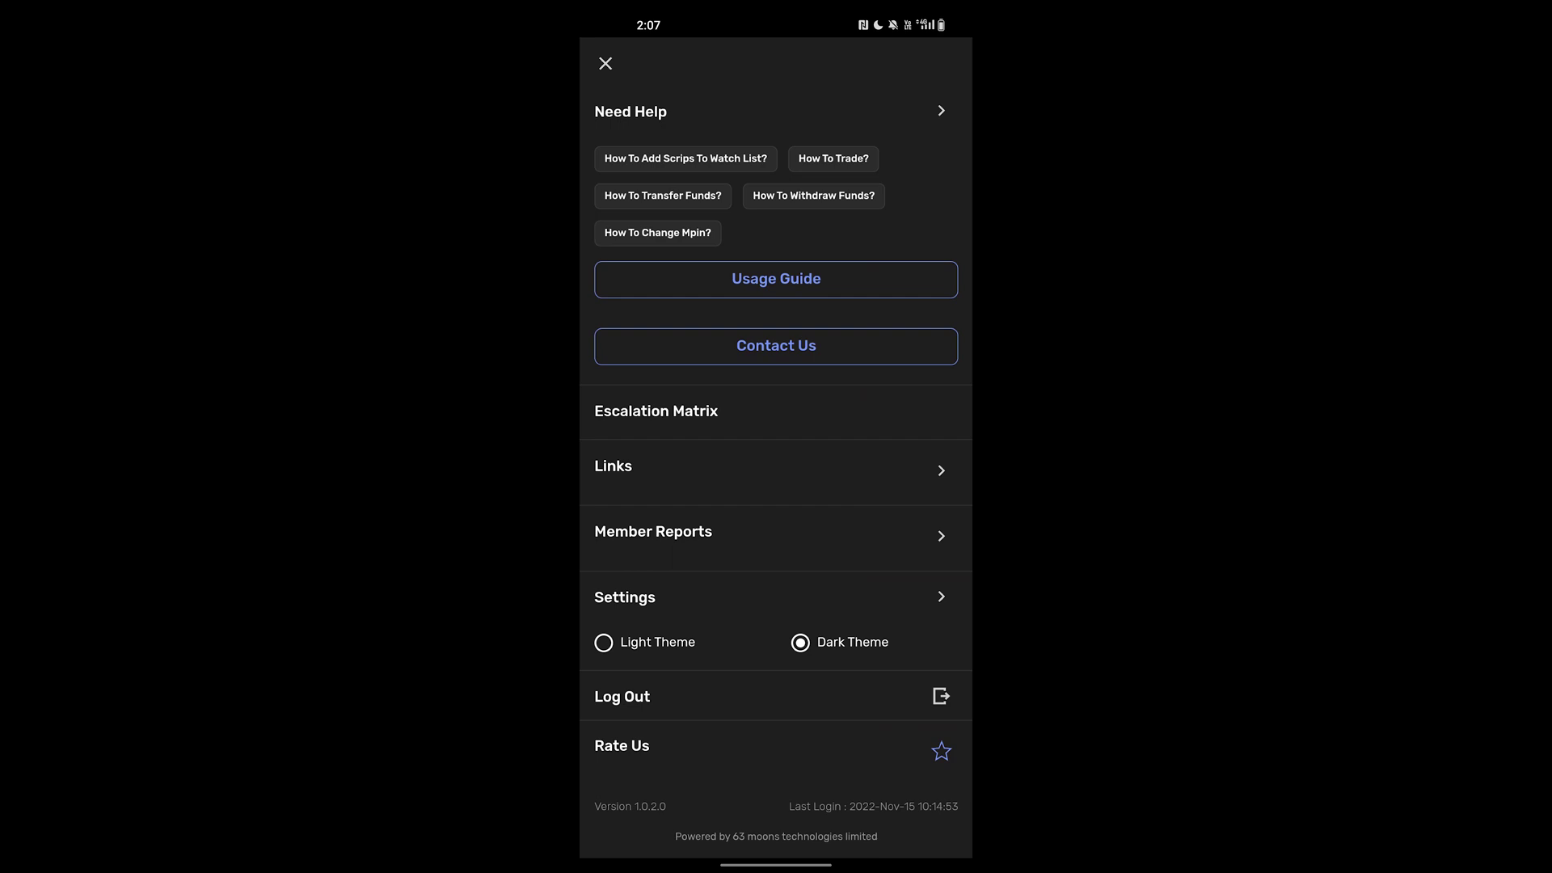
pyautogui.scroll(5, 776, 461)
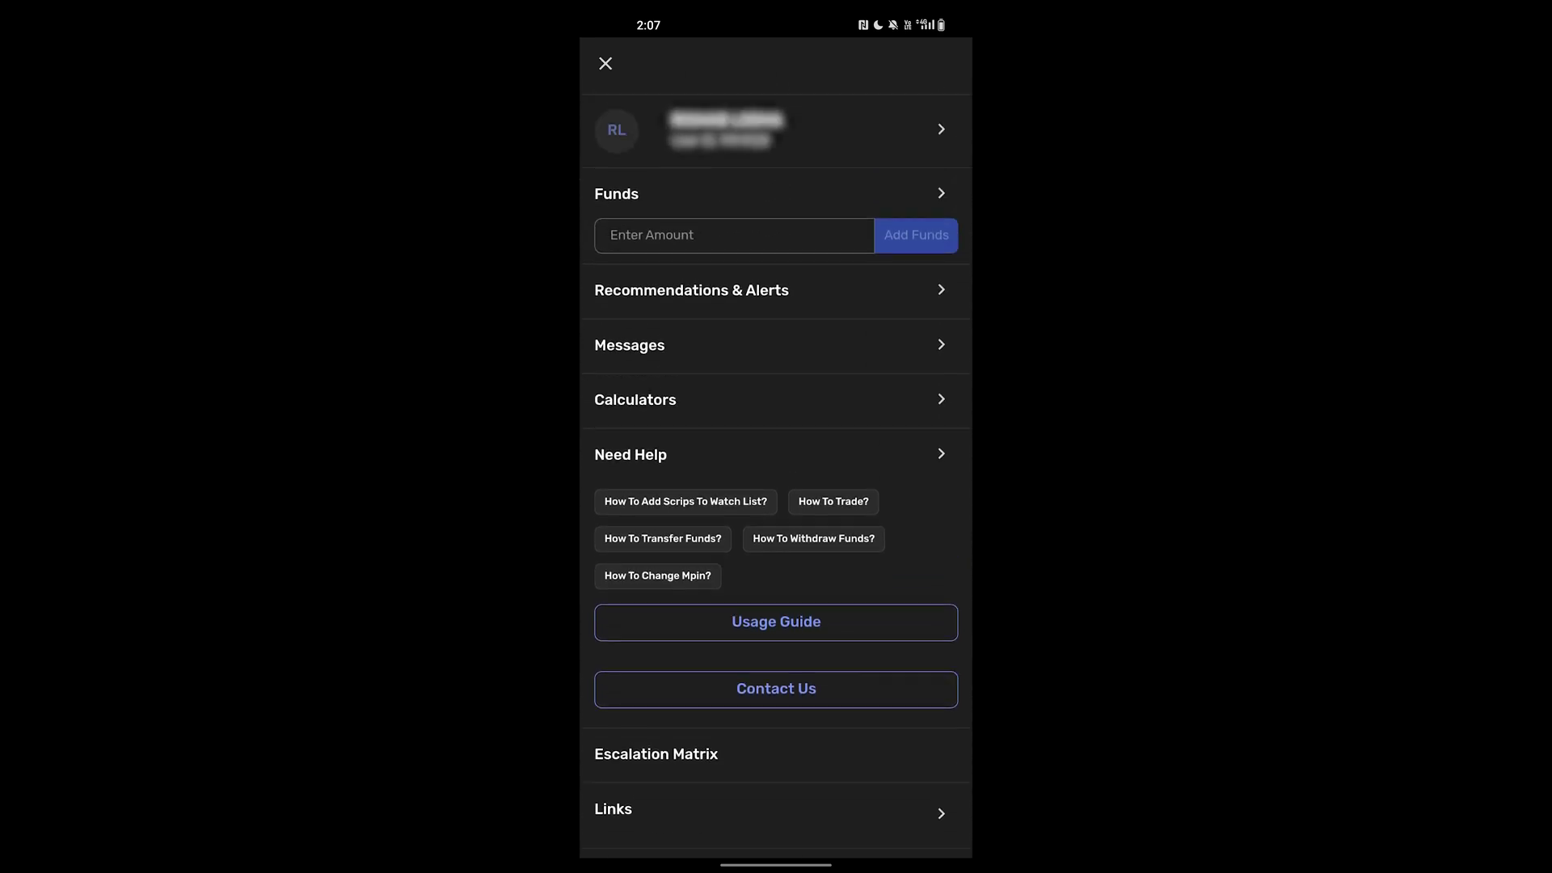
# - Close the Tradestar side menu to return to the Market indices and screeners
pyautogui.click(606, 64)
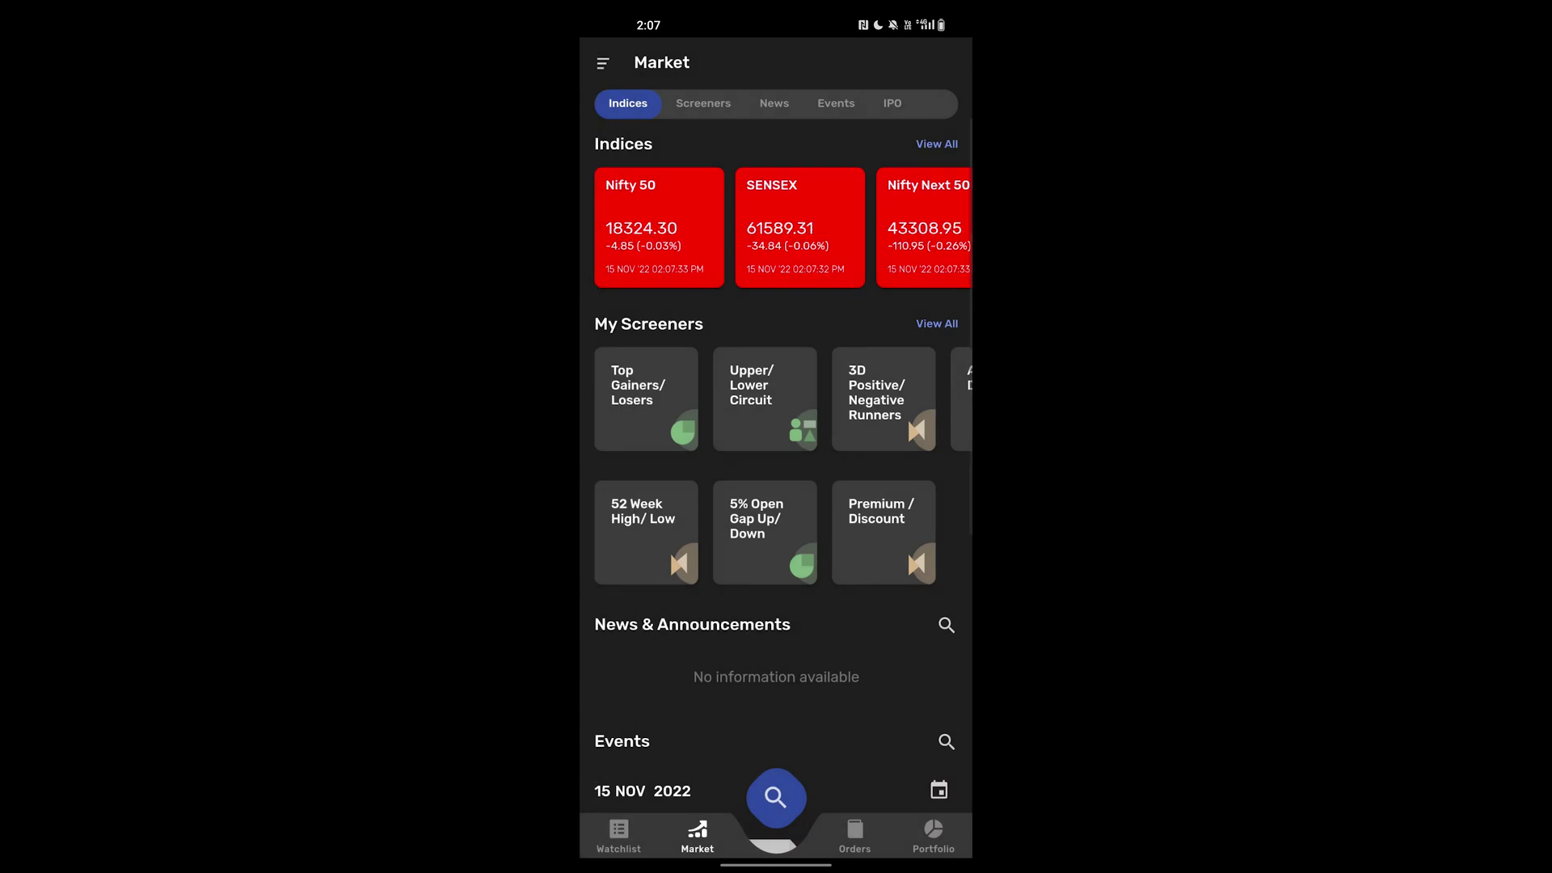
pyautogui.click(618, 834)
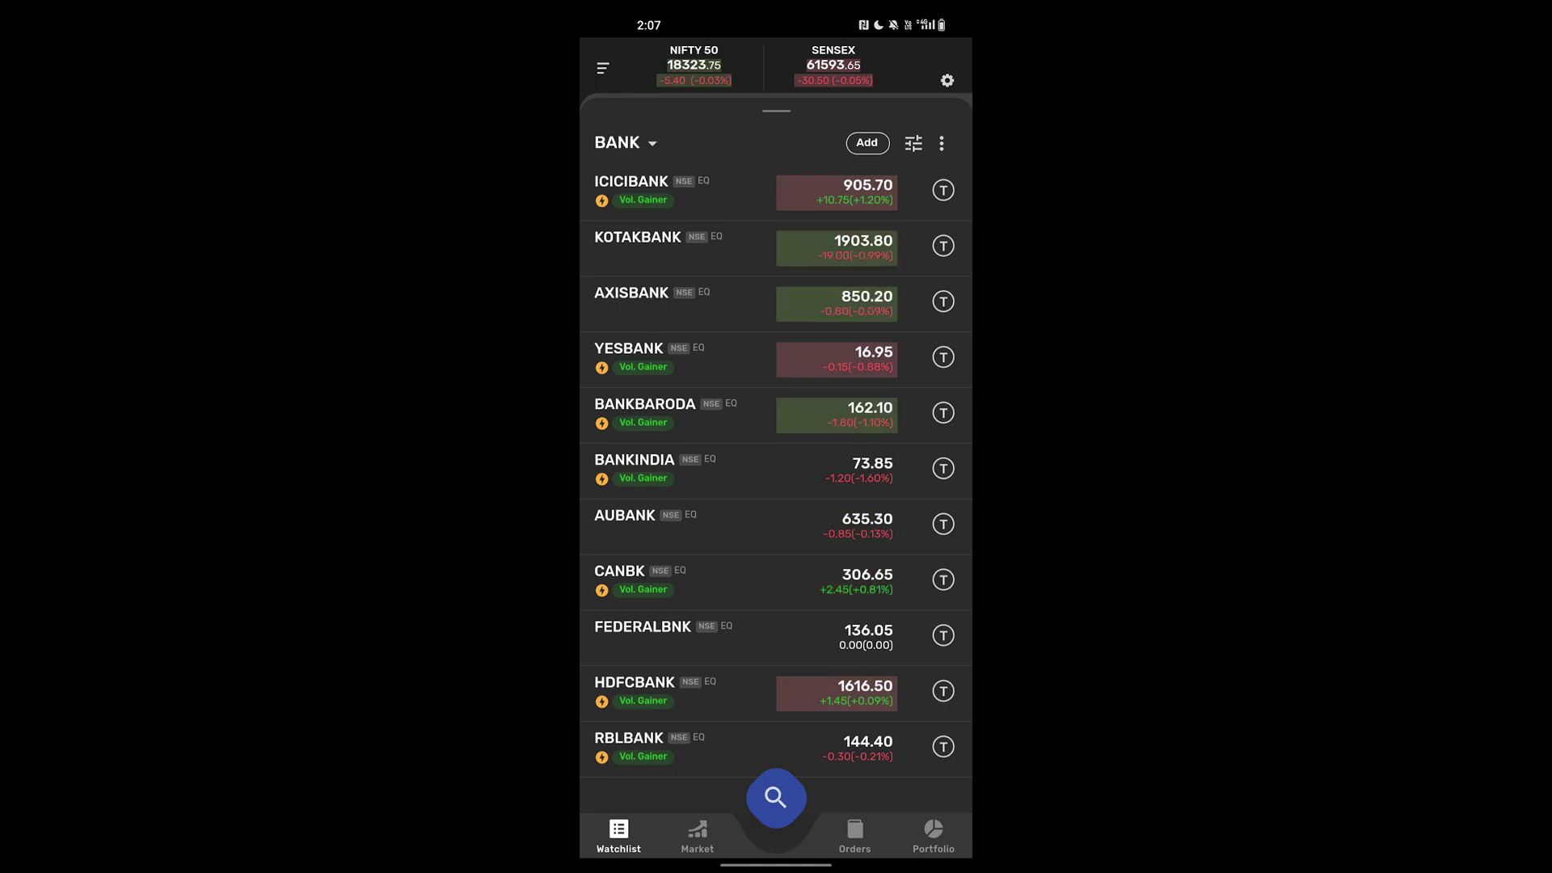
pyautogui.click(626, 143)
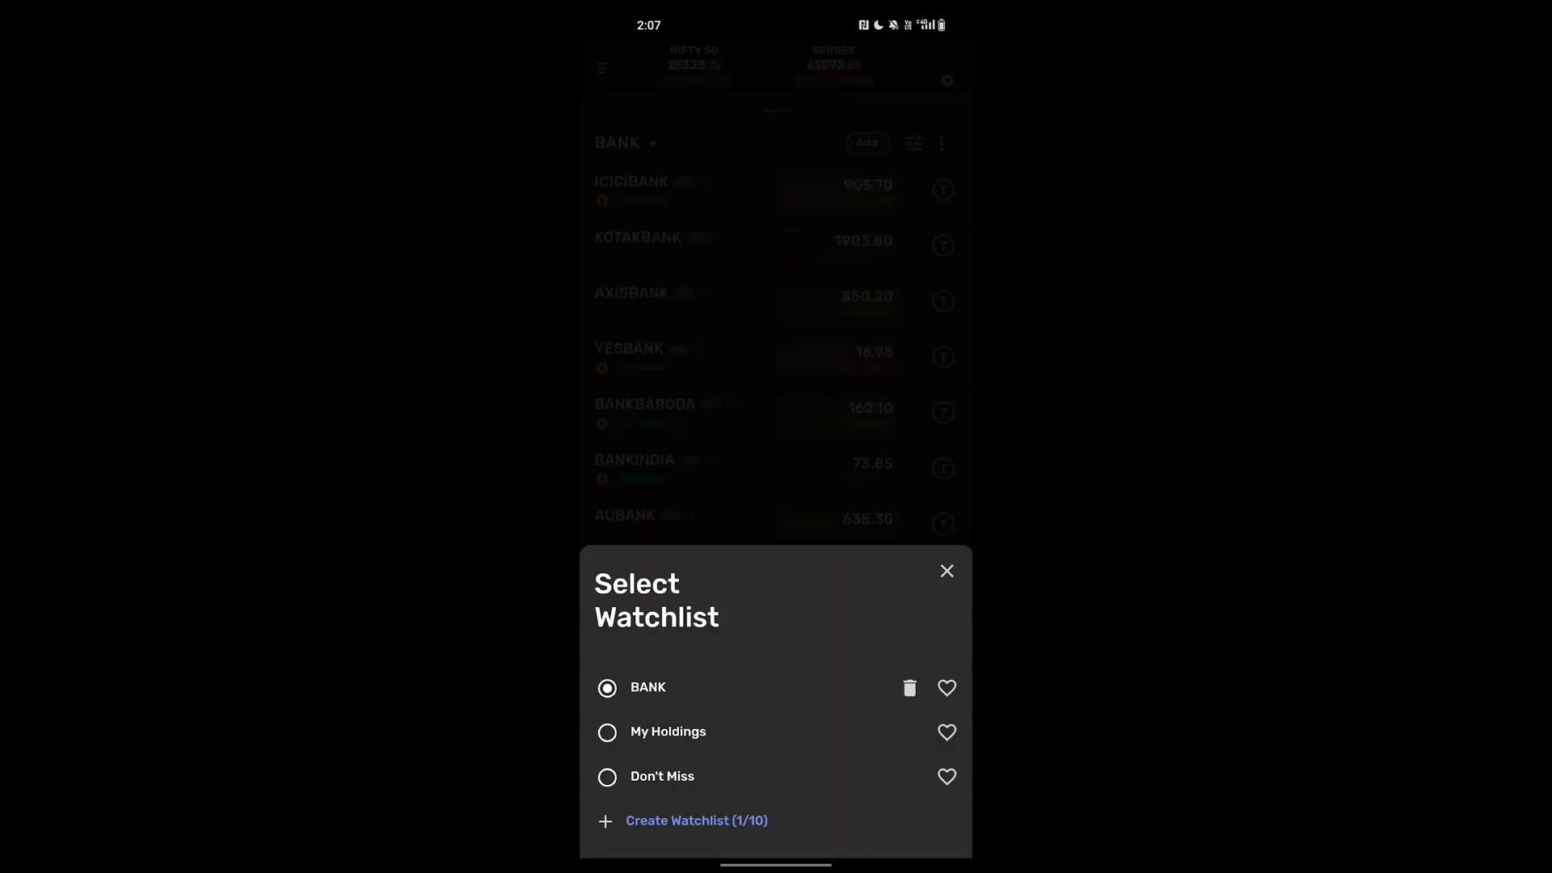
pyautogui.press('Escape')
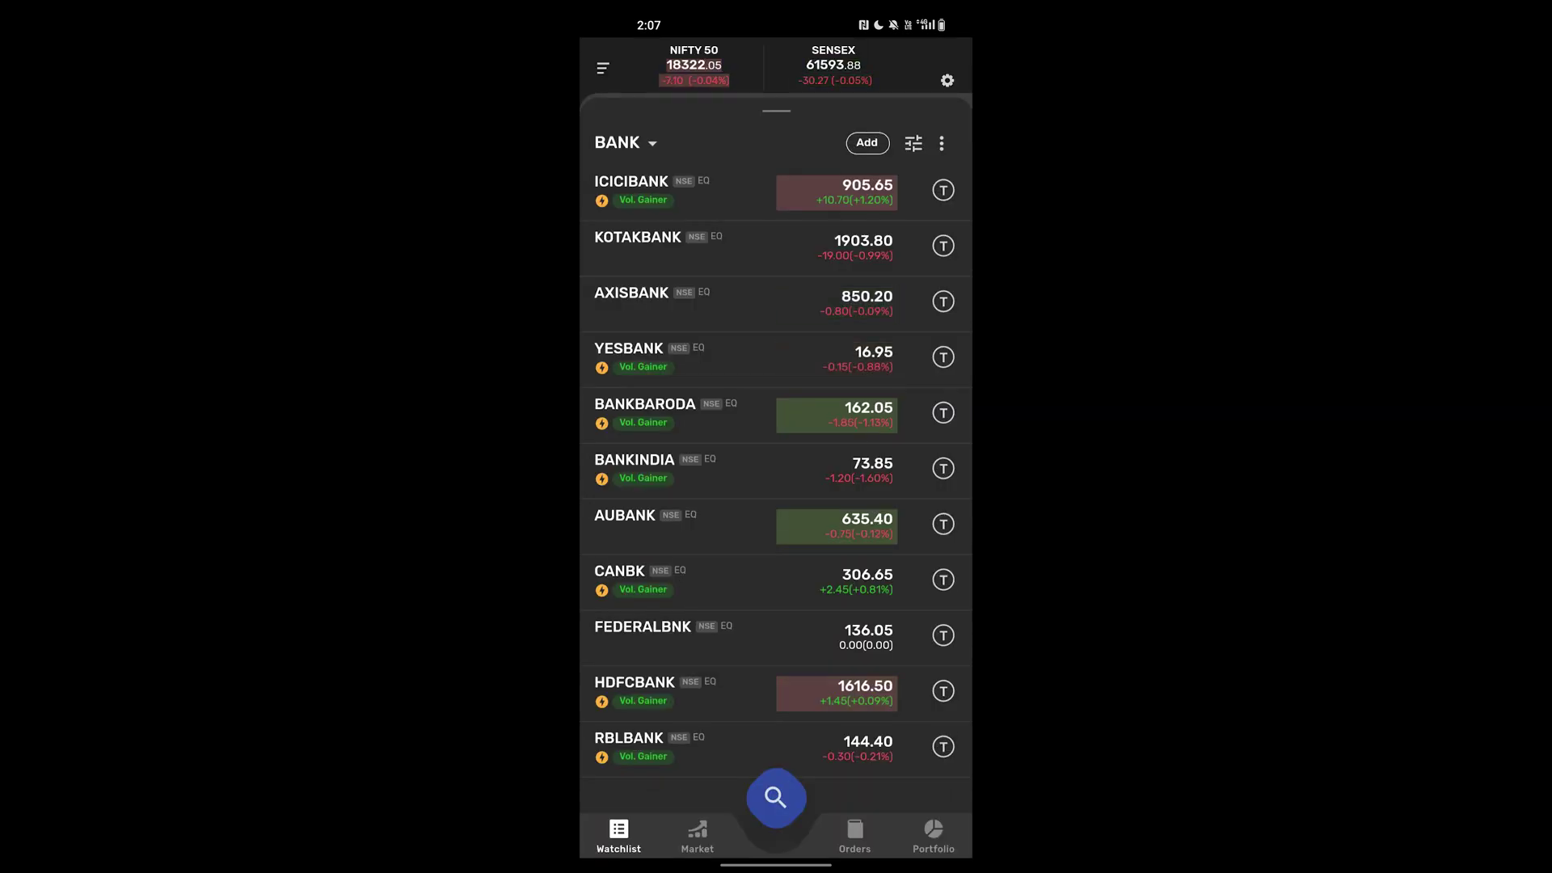
pyautogui.click(698, 835)
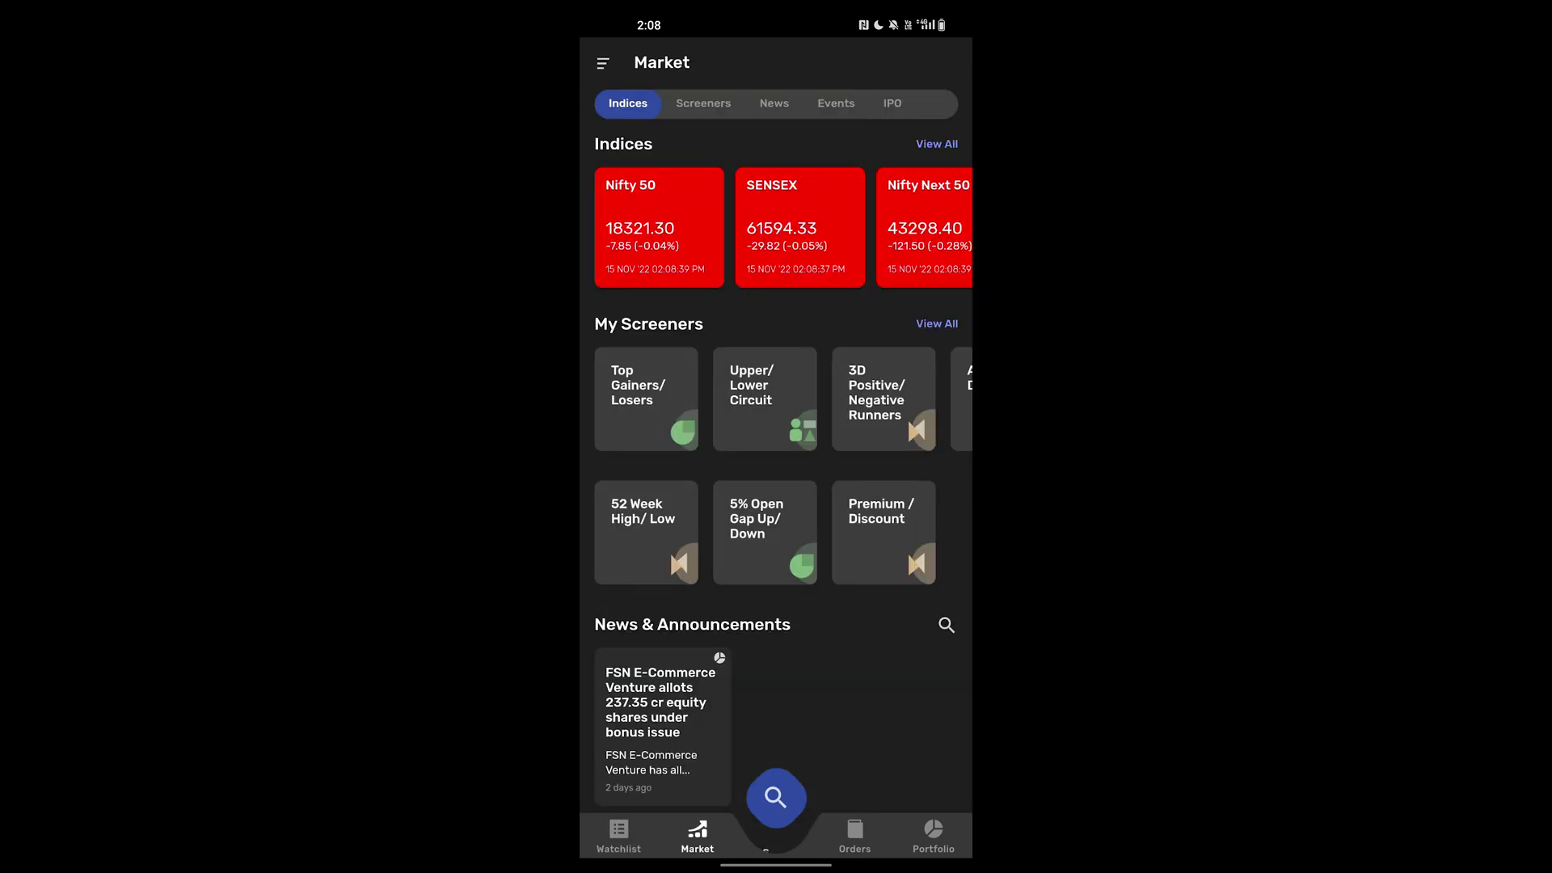
pyautogui.hscroll(5, 783, 228)
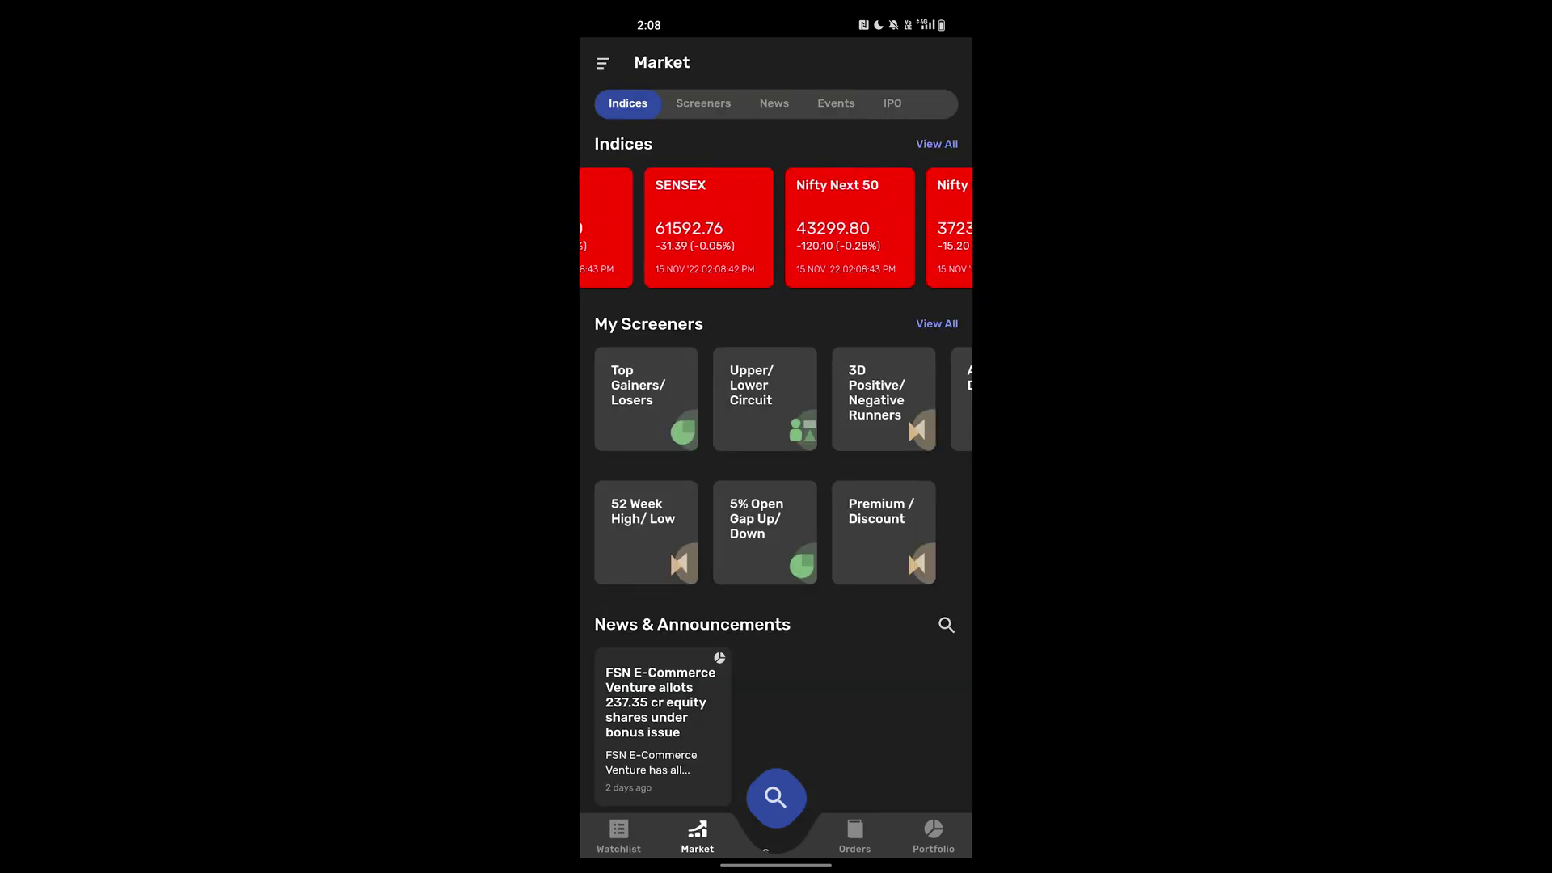
pyautogui.scroll(-2, 776, 486)
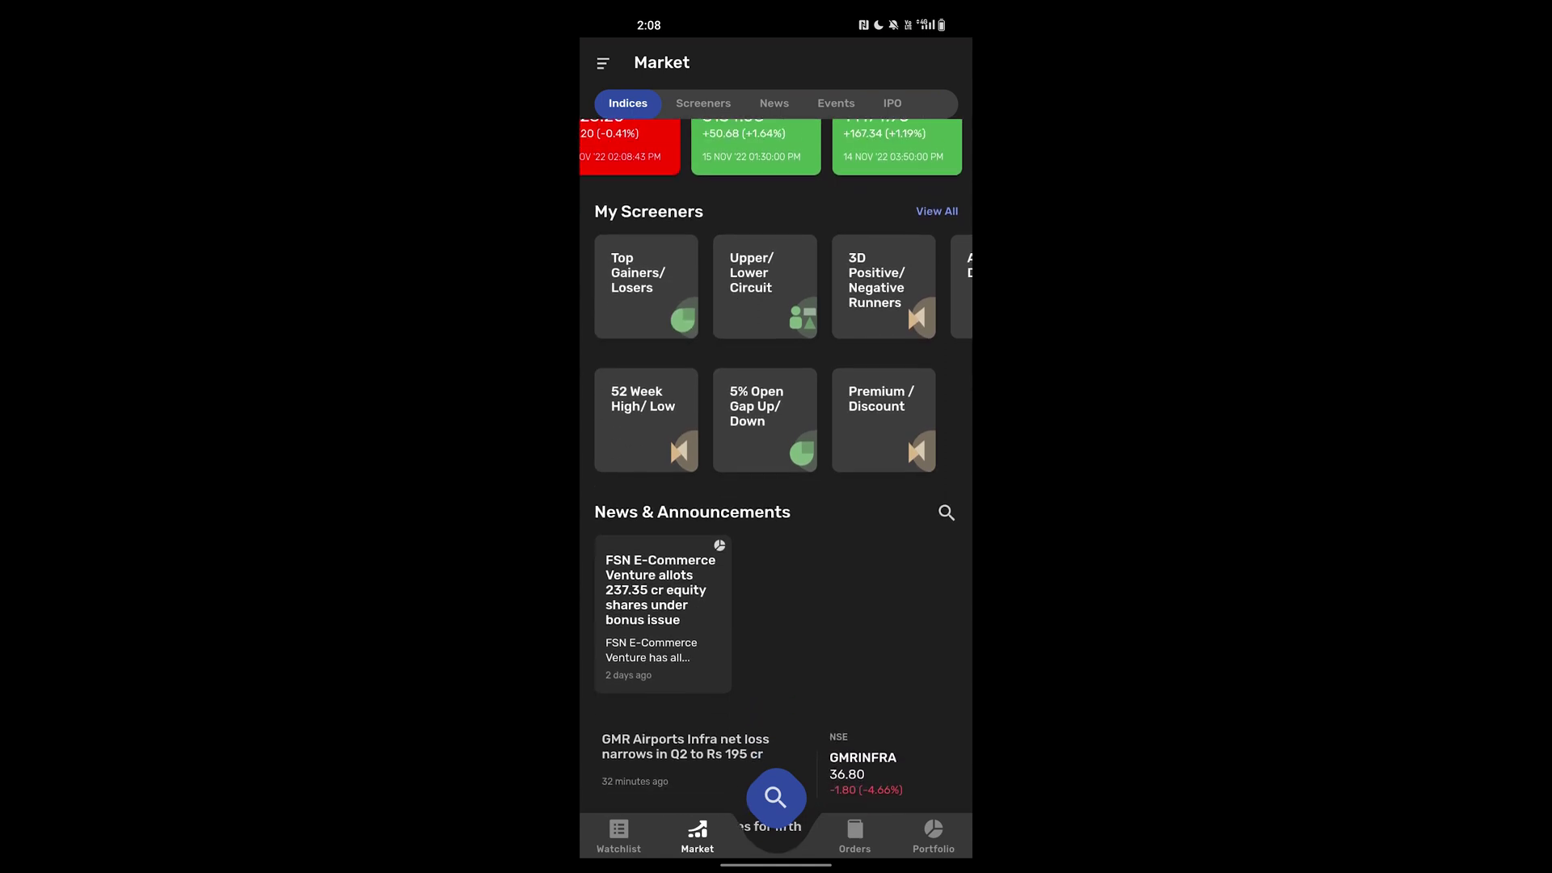
pyautogui.hscroll(2, 776, 352)
pyautogui.scroll(-3, 775, 485)
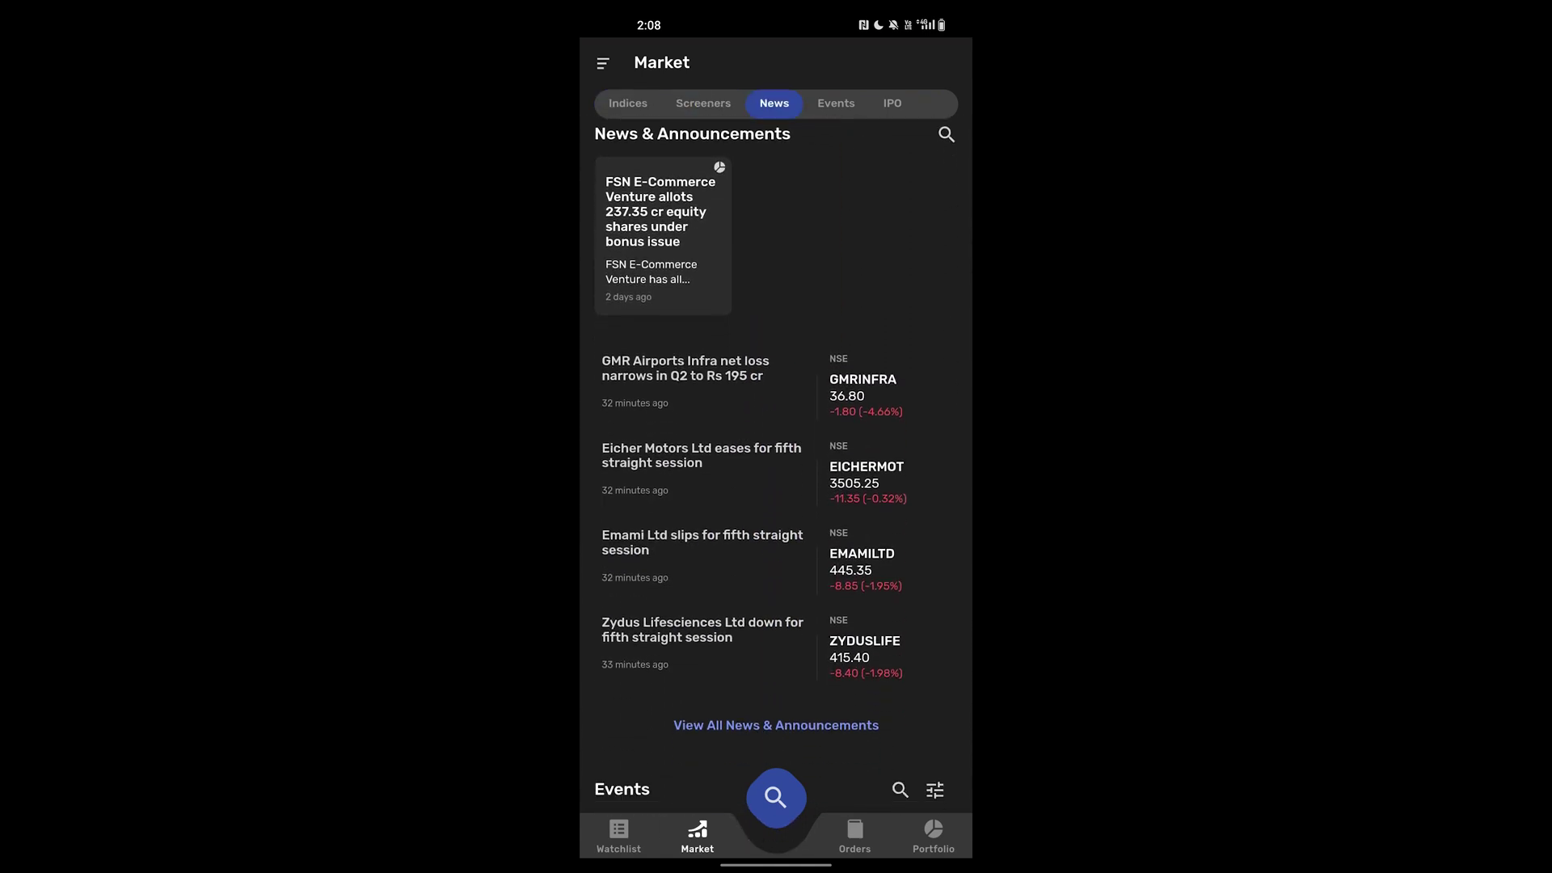
pyautogui.scroll(-2, 776, 484)
pyautogui.scroll(-5, 776, 485)
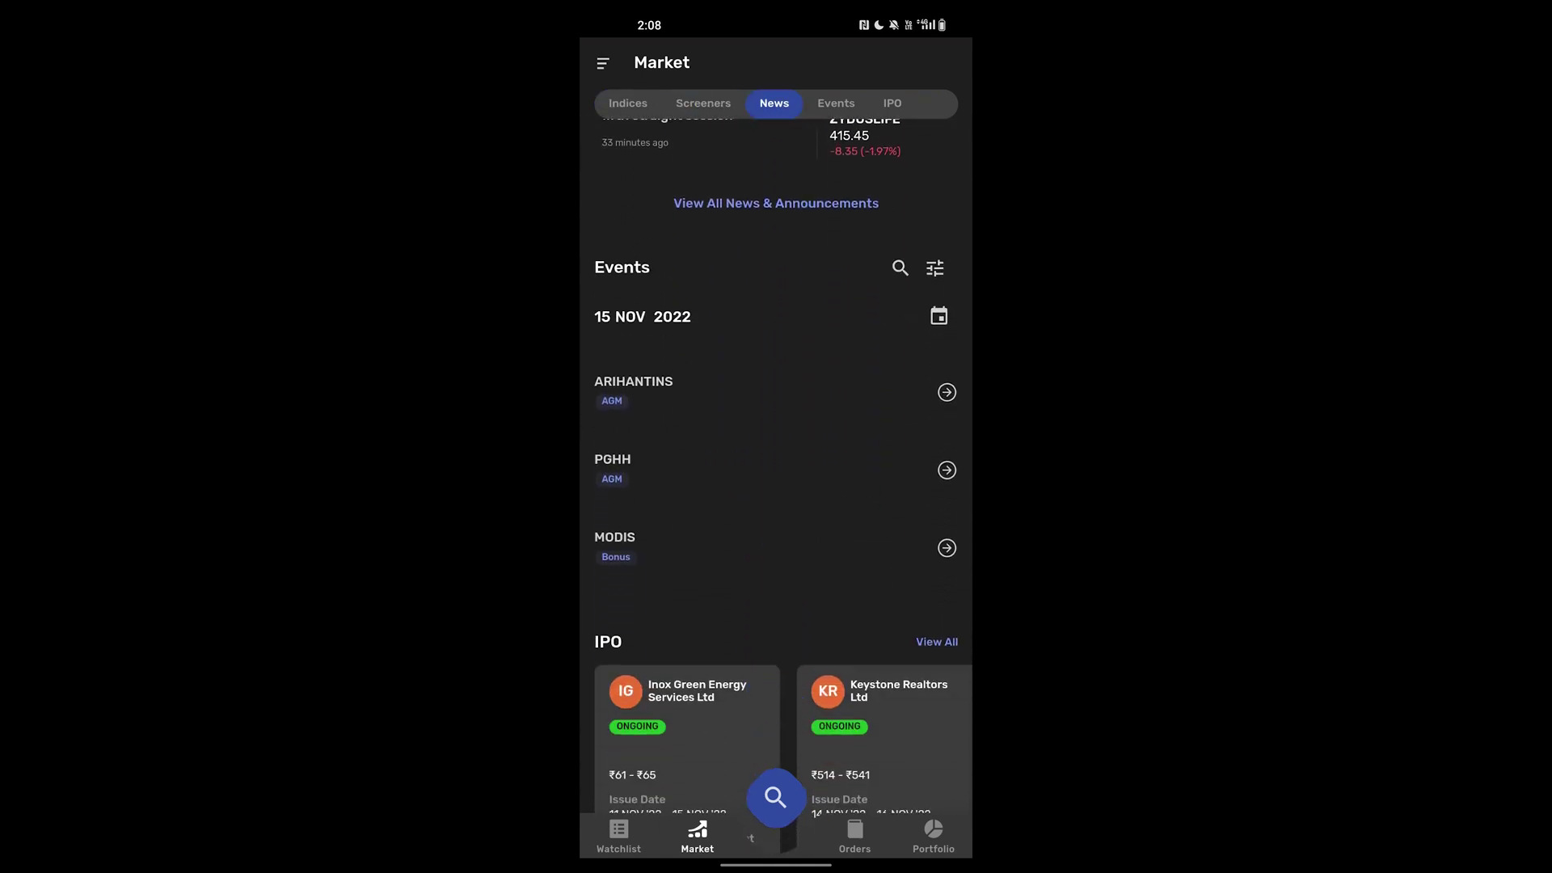
pyautogui.scroll(-2, 777, 485)
pyautogui.hscroll(1, 776, 596)
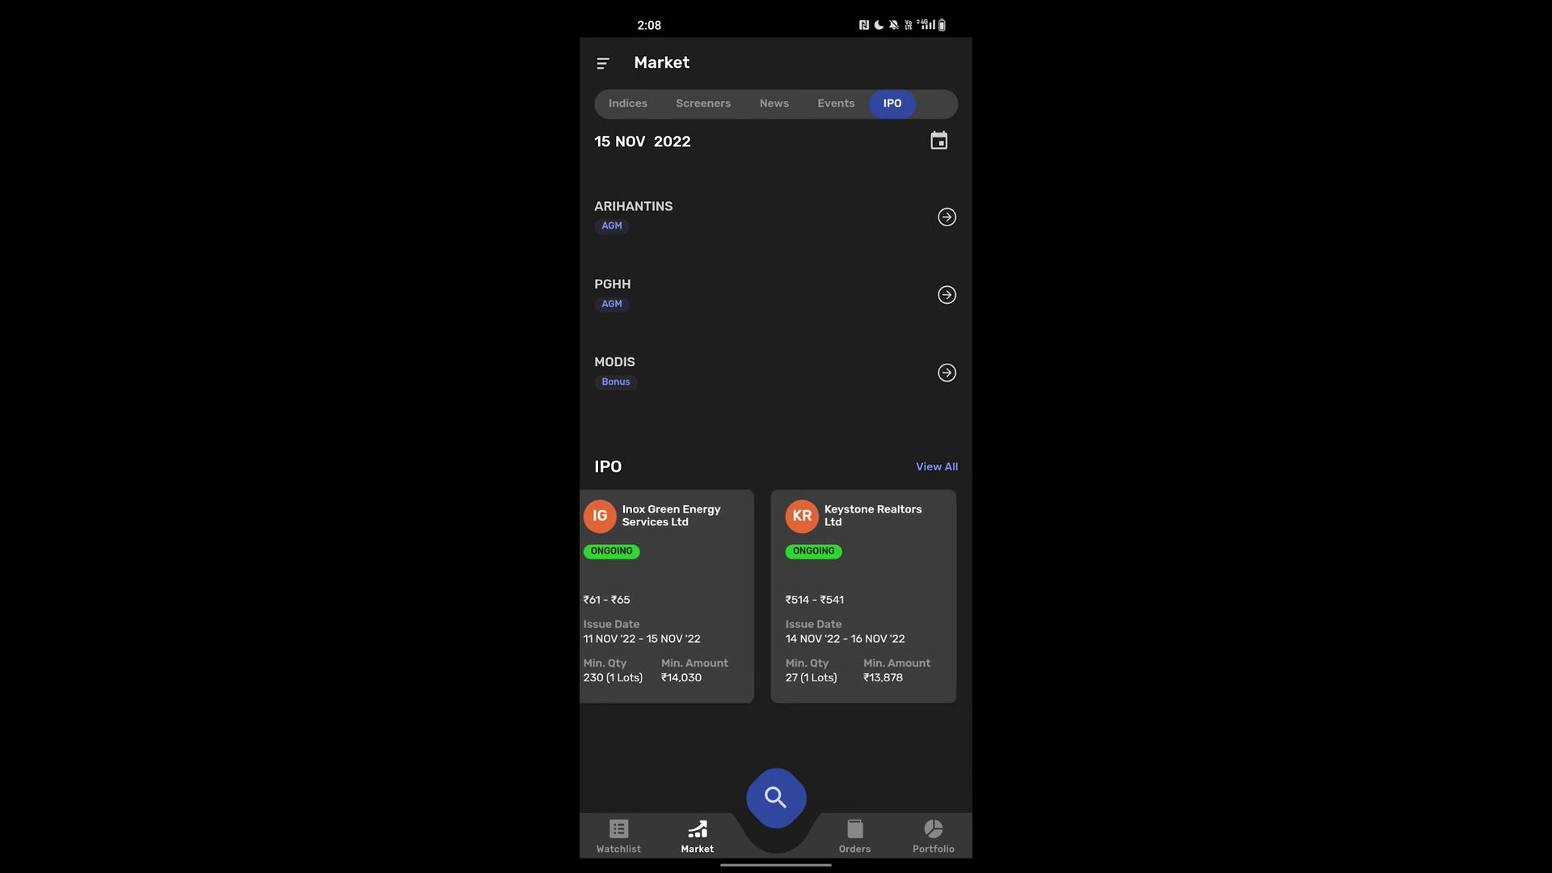
# - Bring up stock search with recent and trending symbols, keyboard ready
pyautogui.click(775, 799)
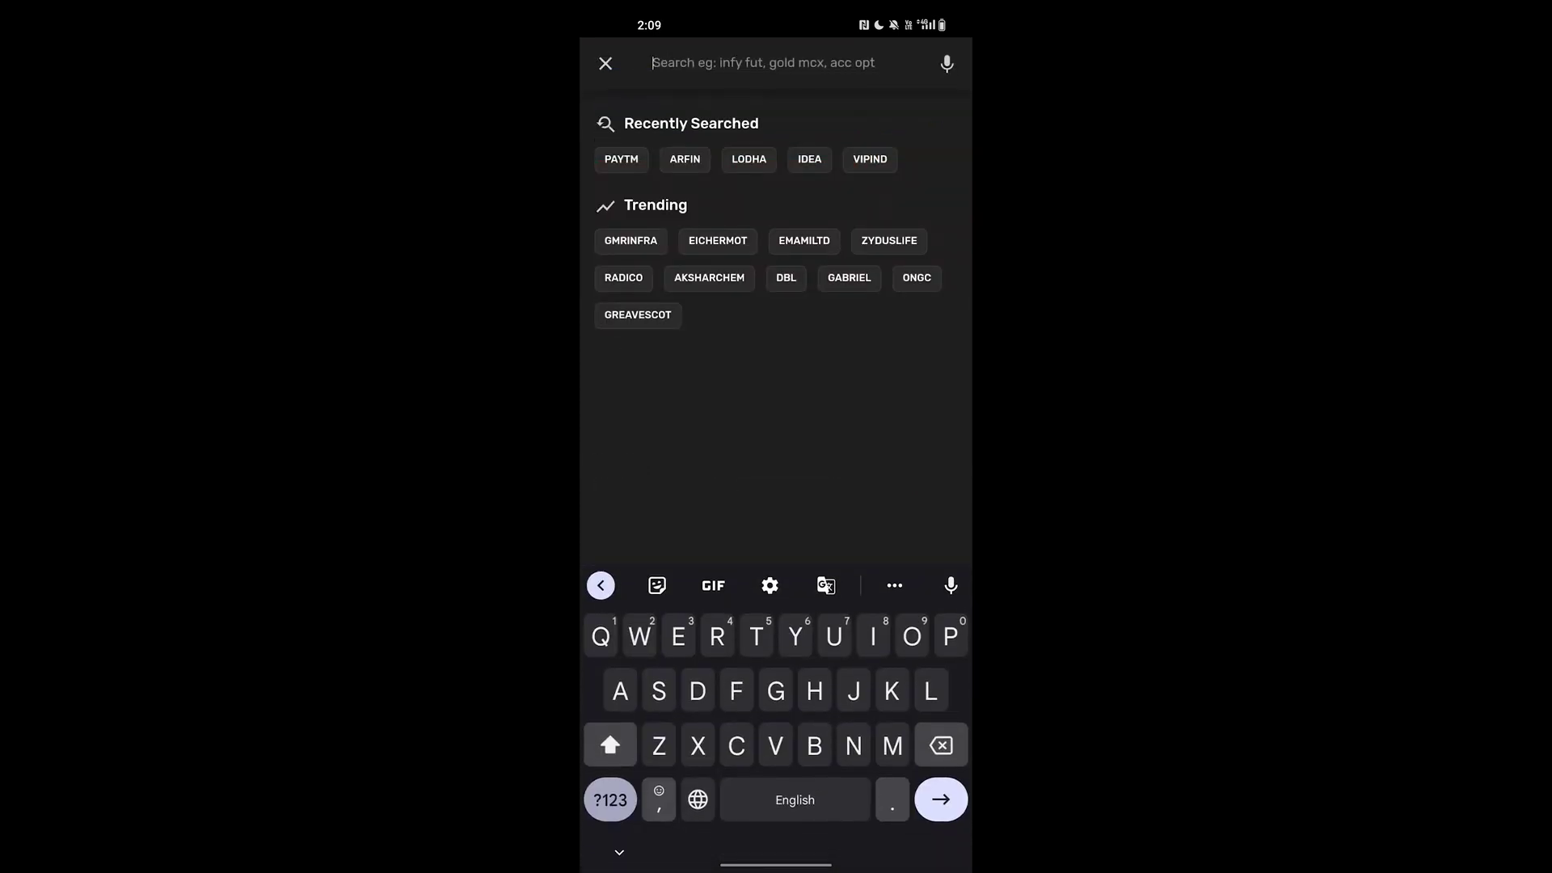
pyautogui.write('KOTA')
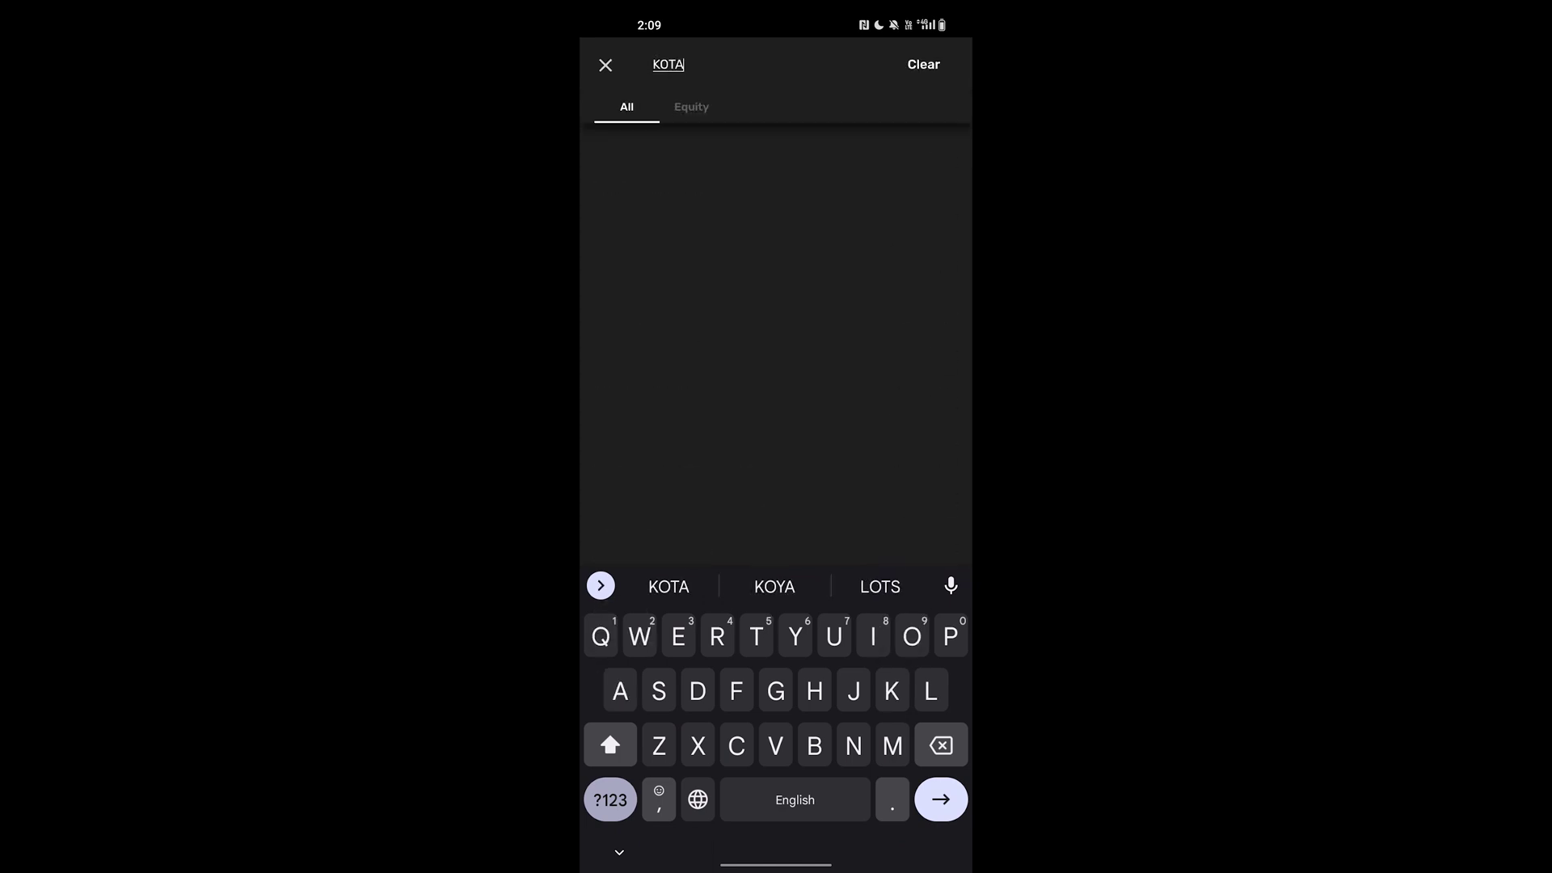
pyautogui.write('KBANK')
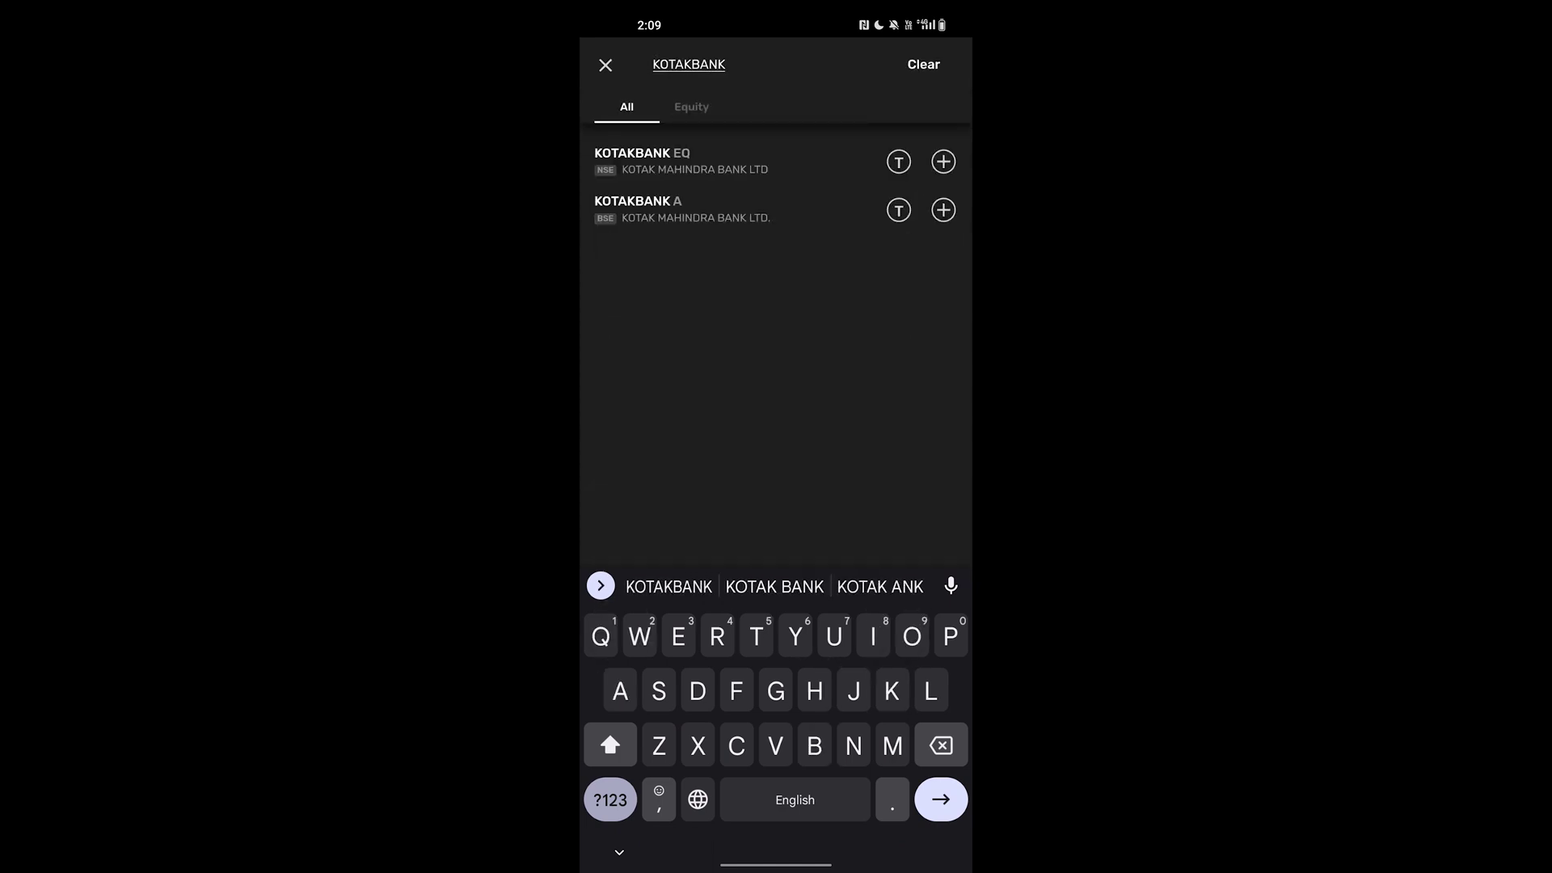
# - View KOTAKBANK's NSE market depth, then list all orders, including both NYKAA sells
pyautogui.click(679, 161)
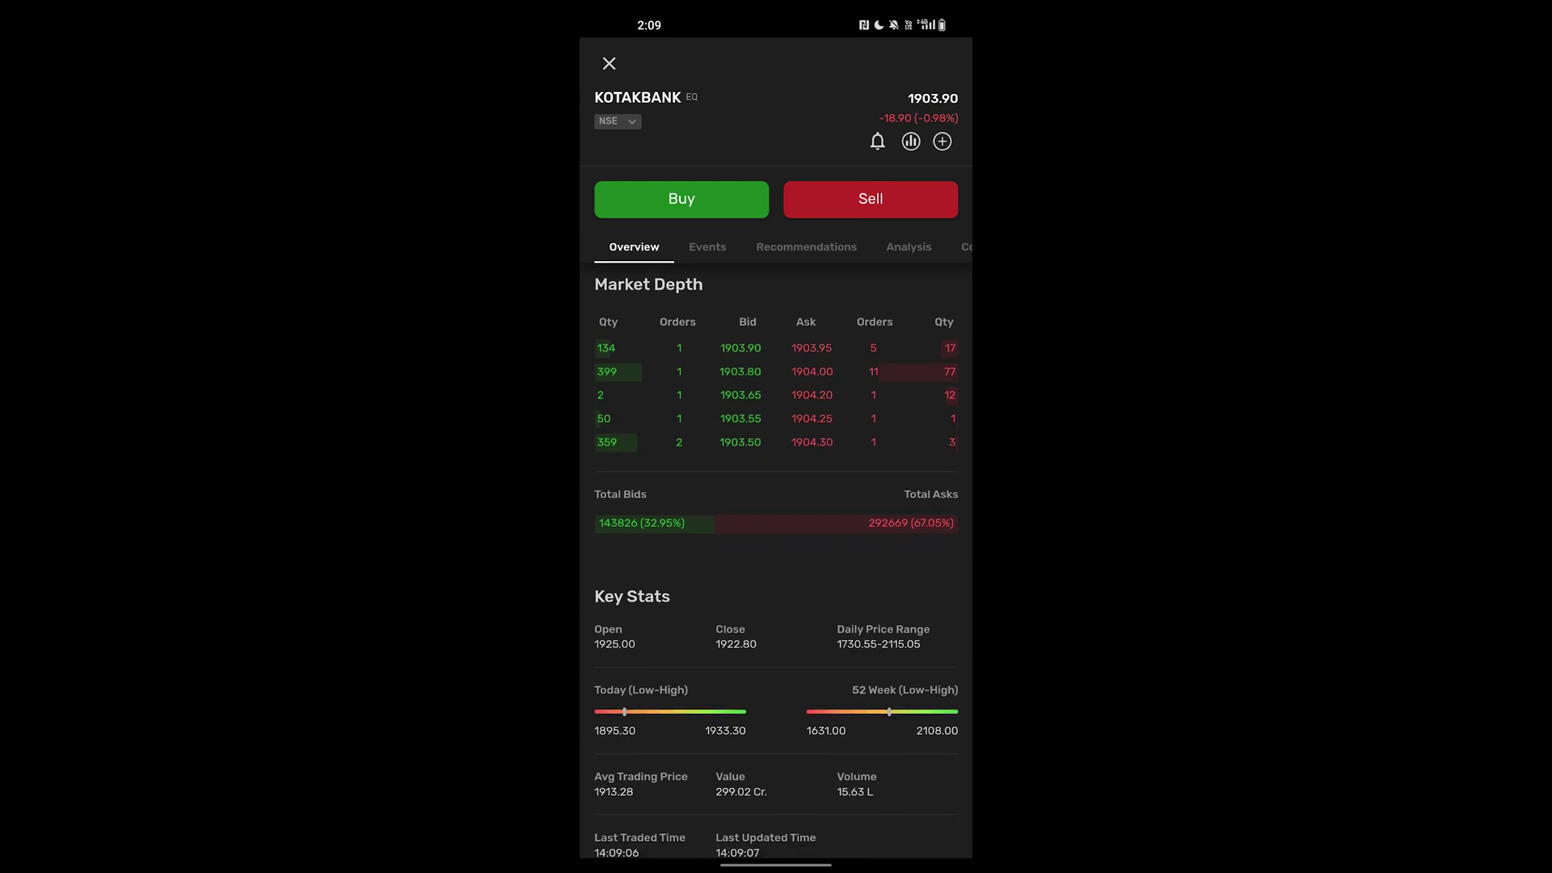
pyautogui.scroll(-5, 777, 570)
pyautogui.scroll(5, 777, 571)
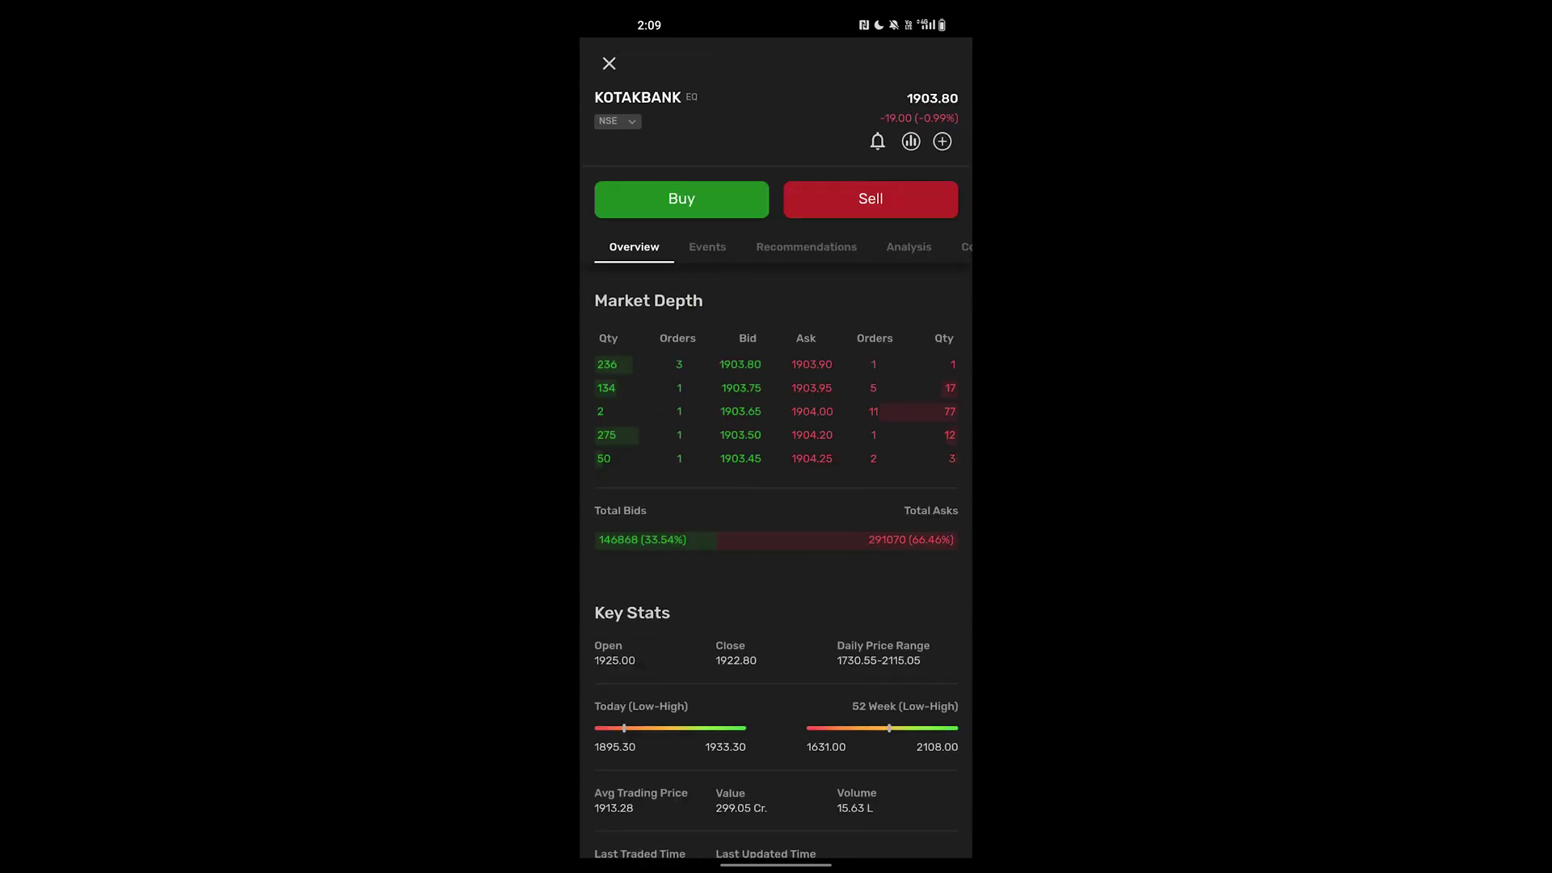
pyautogui.click(609, 64)
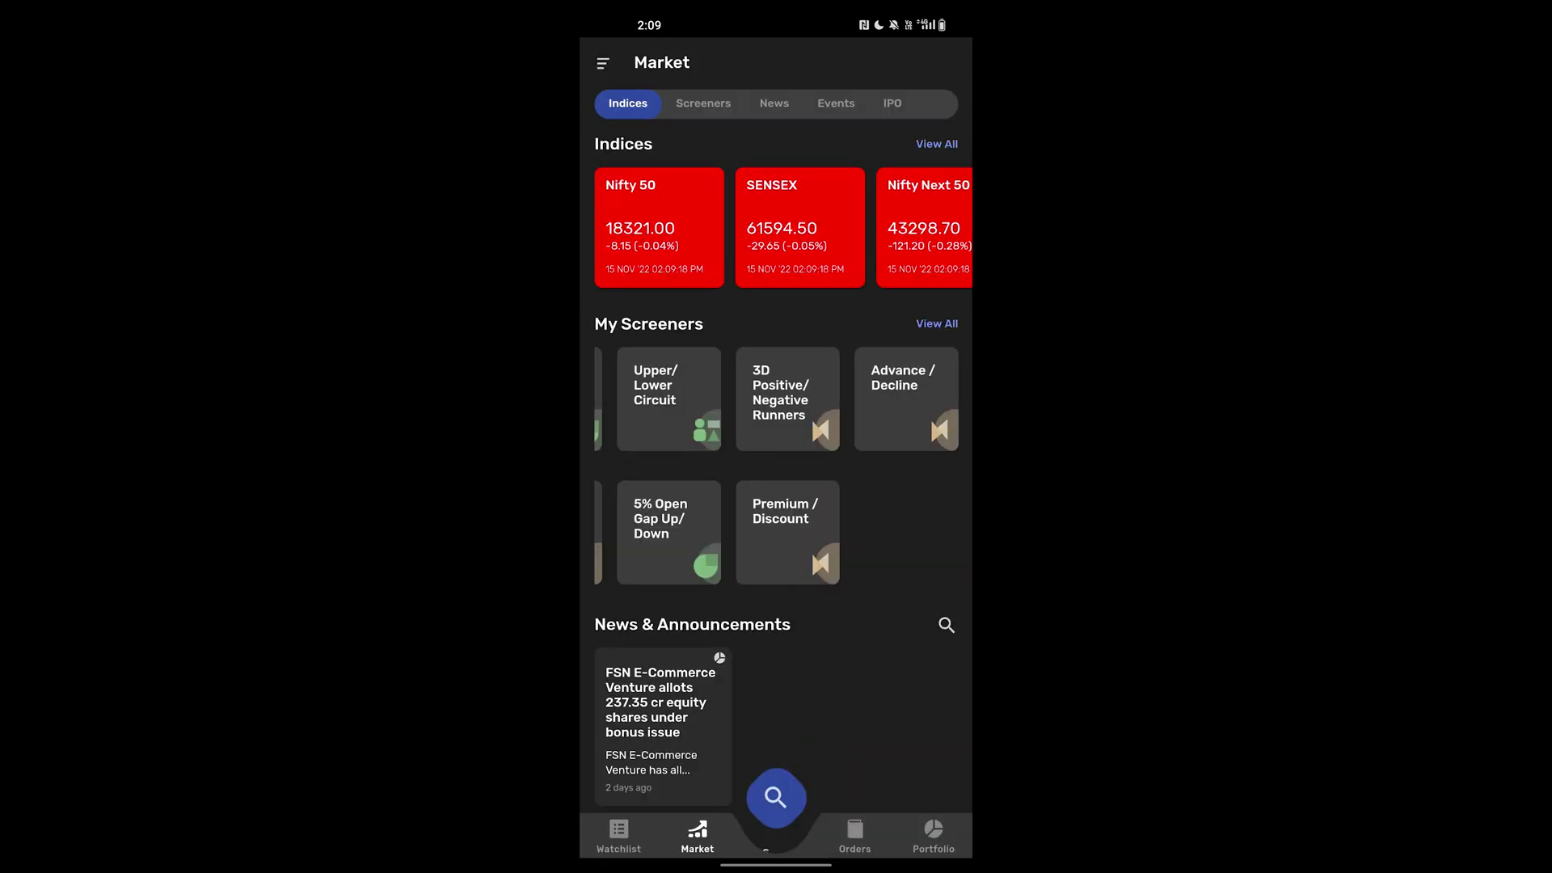
pyautogui.click(853, 834)
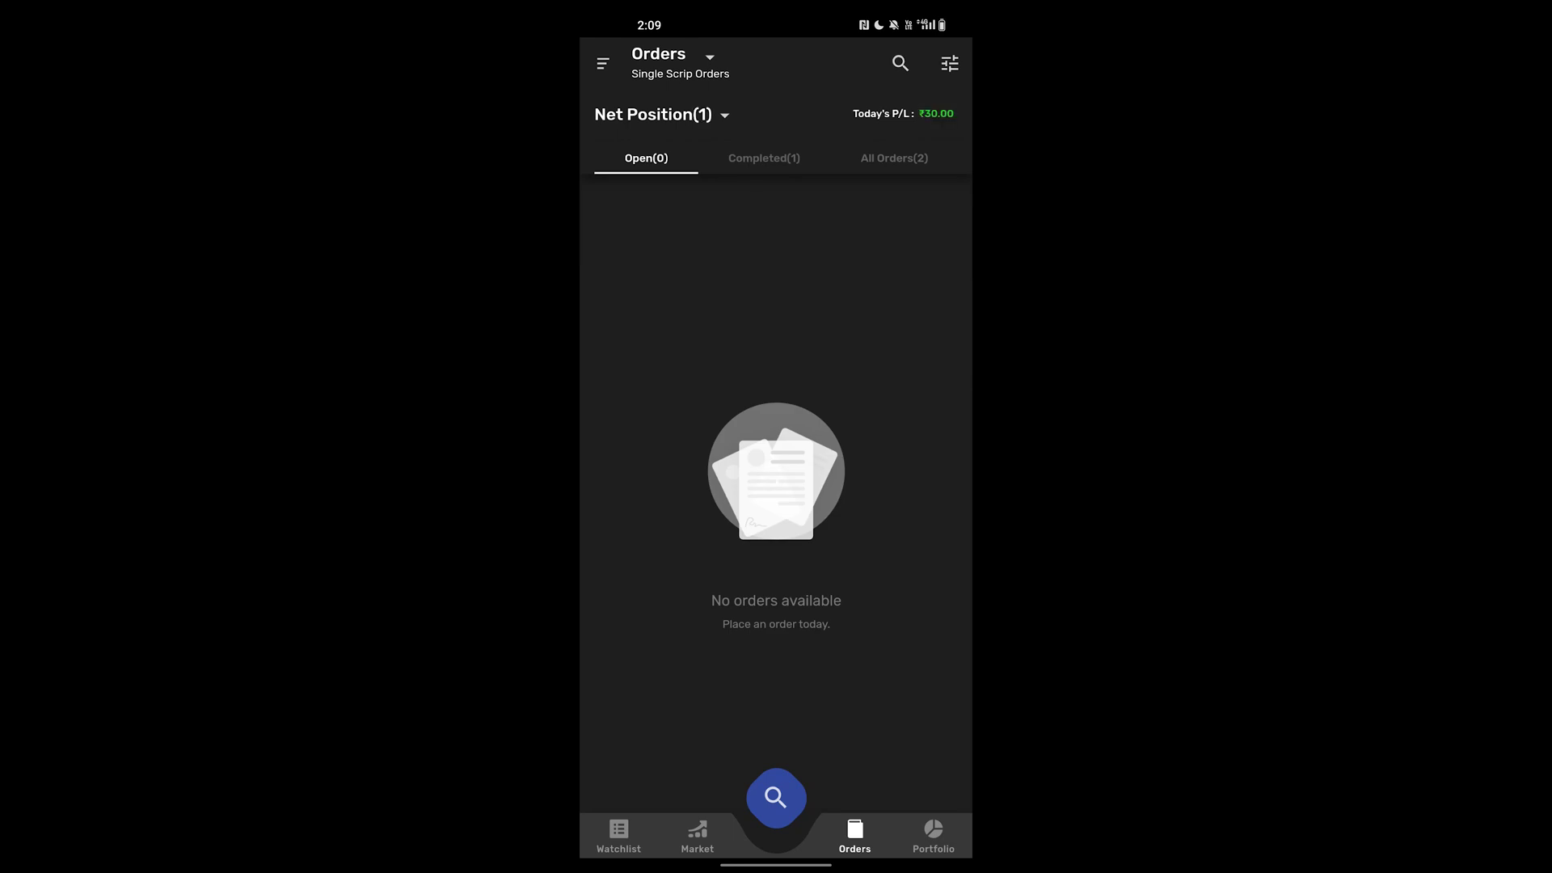
pyautogui.click(764, 158)
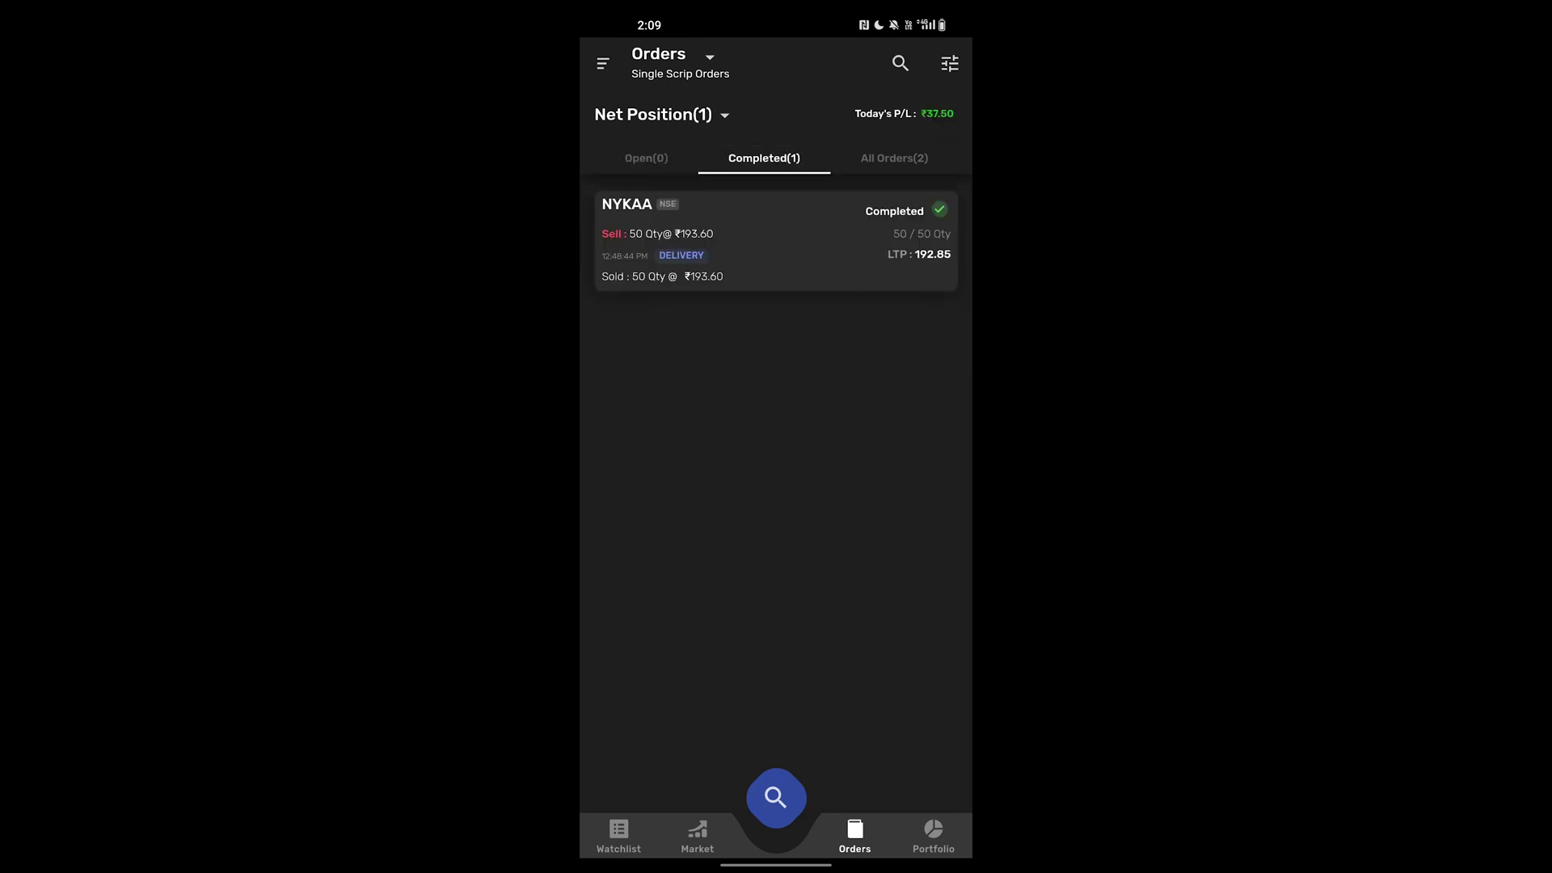
pyautogui.click(892, 157)
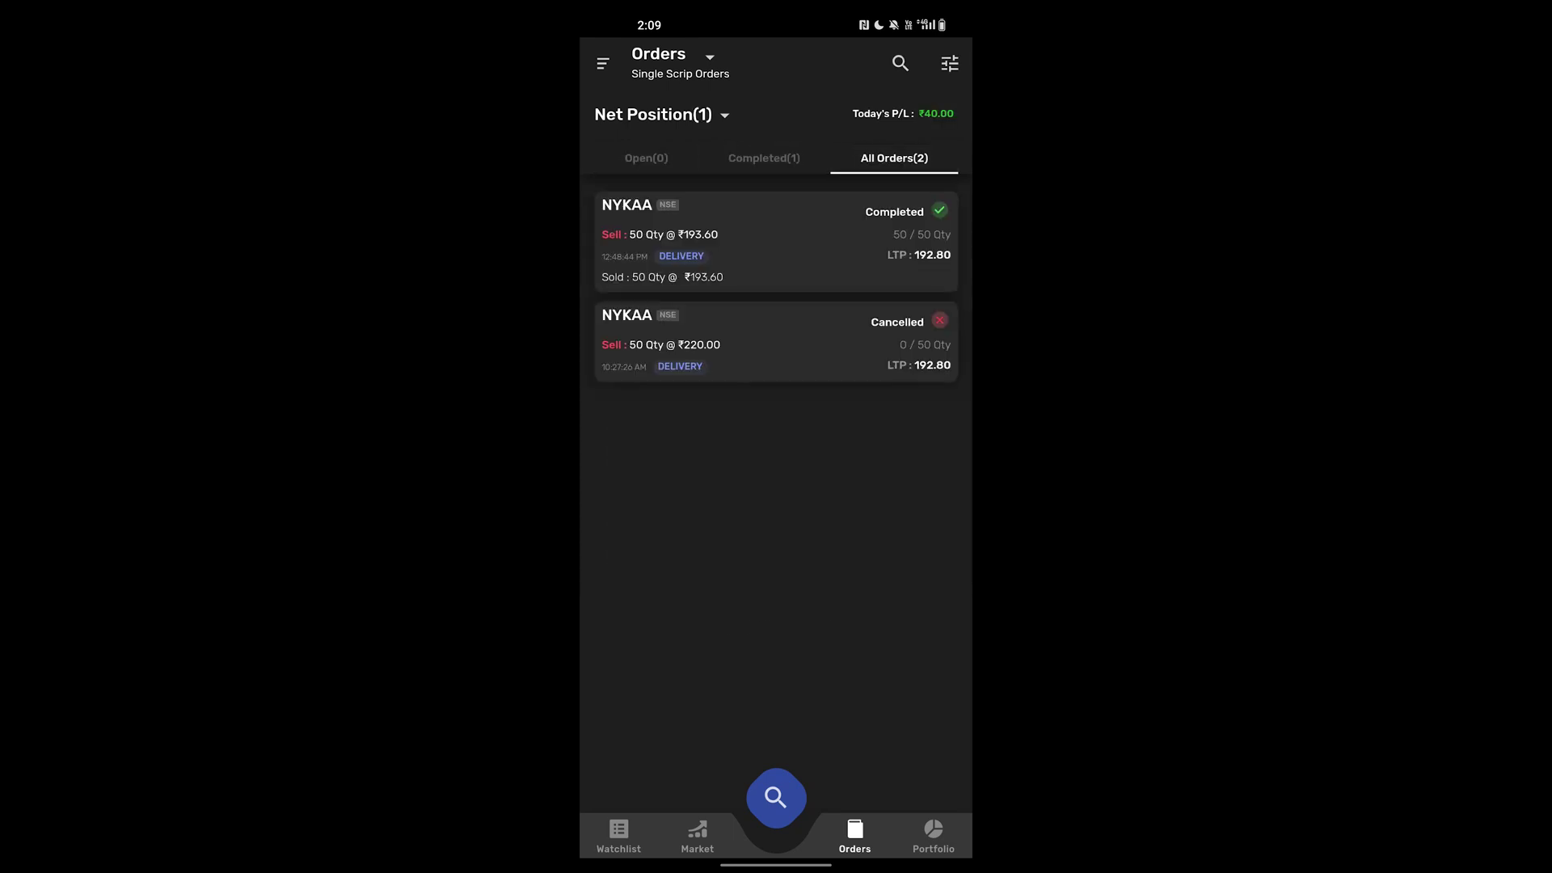
# - Check the NYKAA holding and ₹40-profit sell position, then go back to Market
pyautogui.click(933, 835)
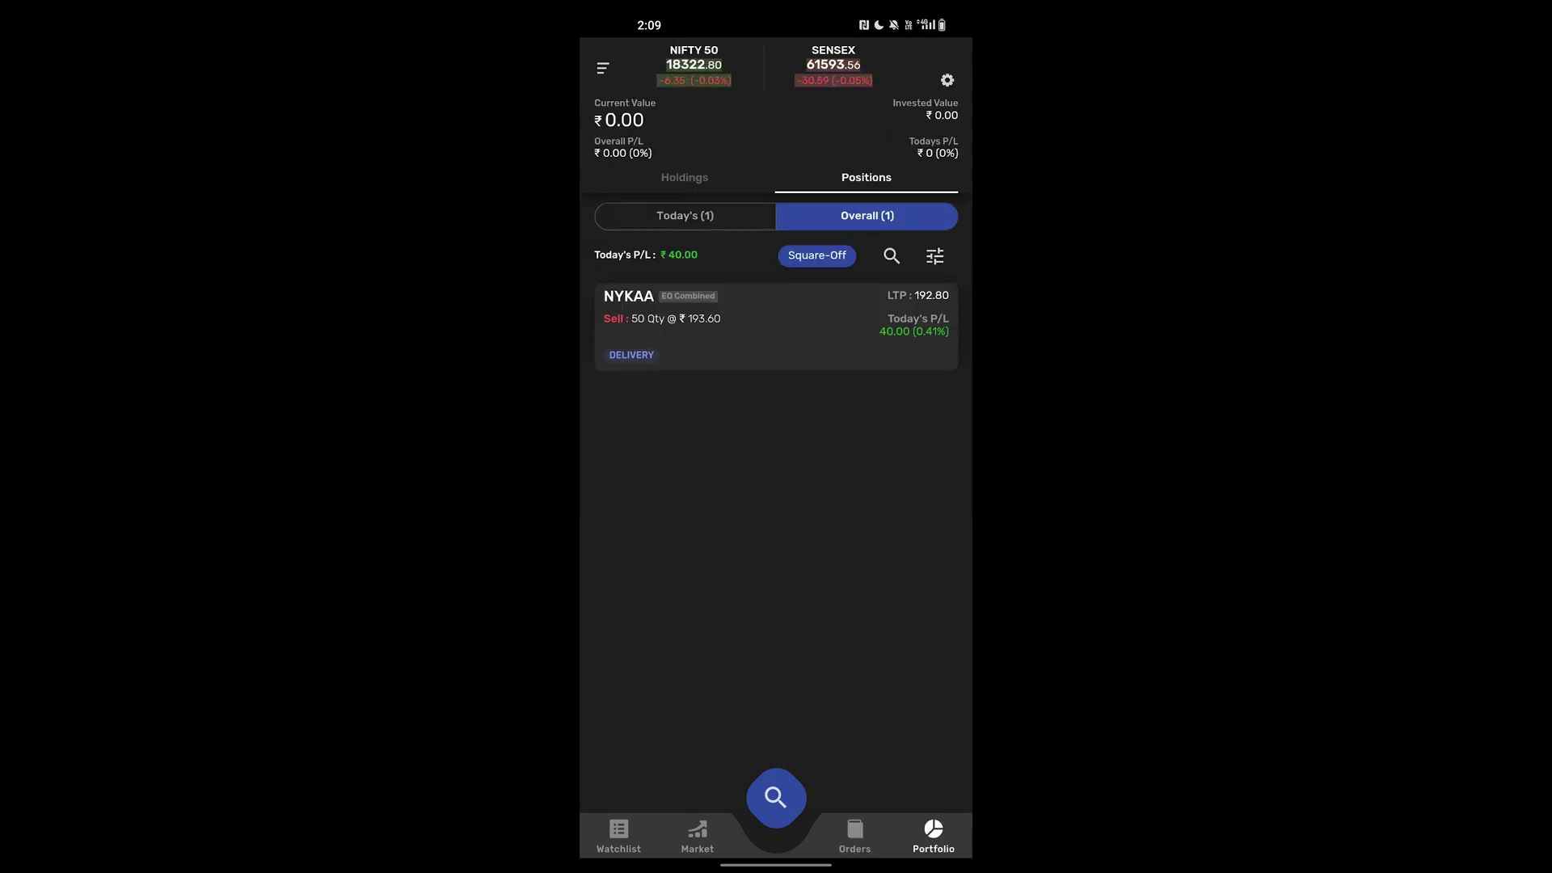
pyautogui.click(684, 177)
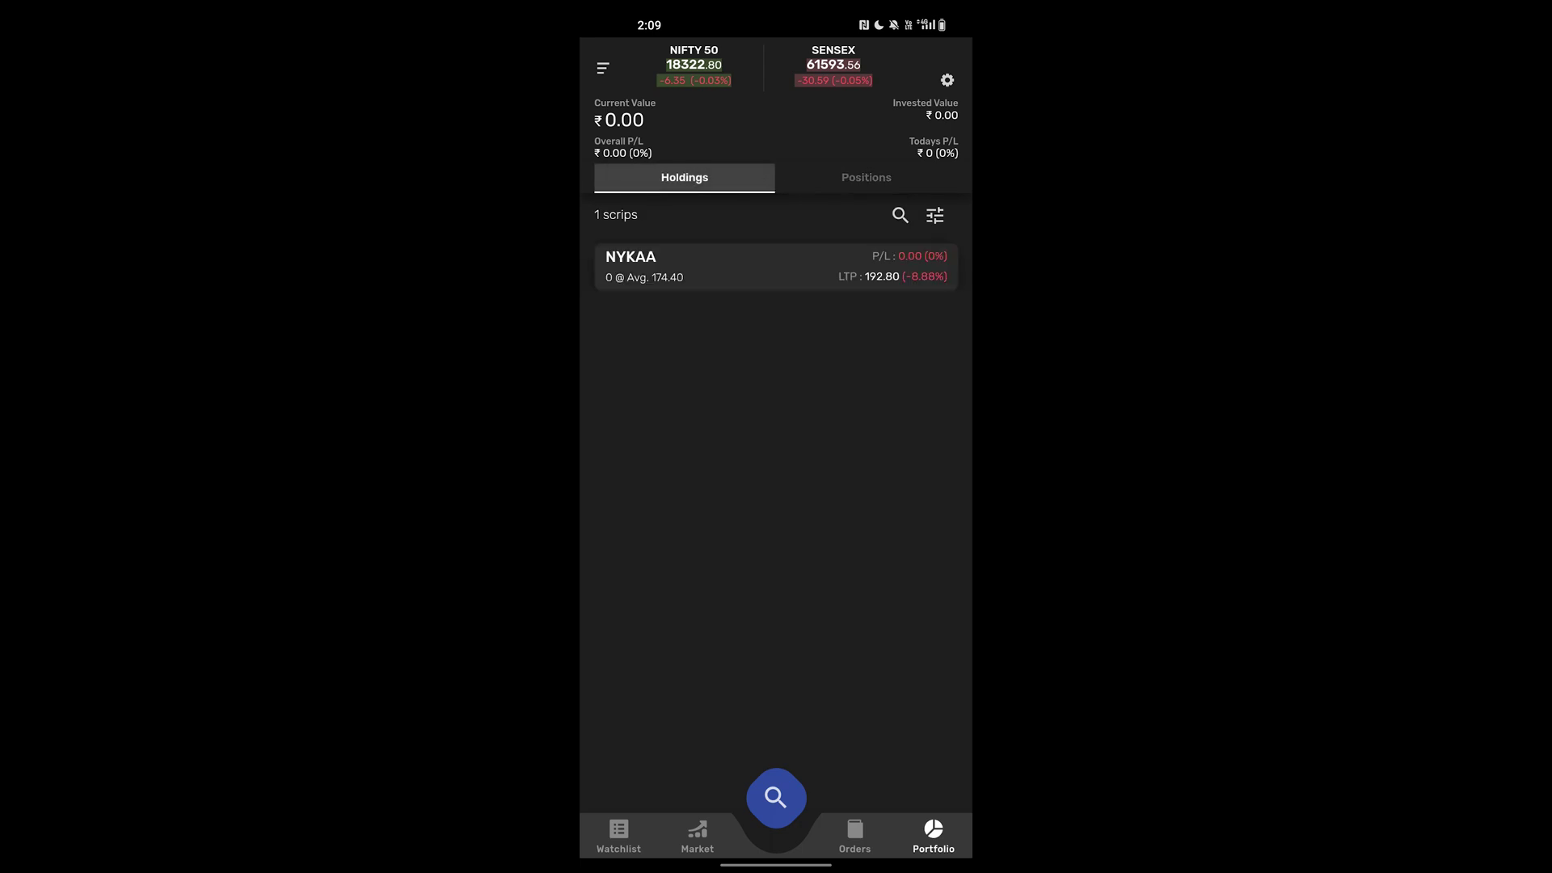
pyautogui.click(866, 178)
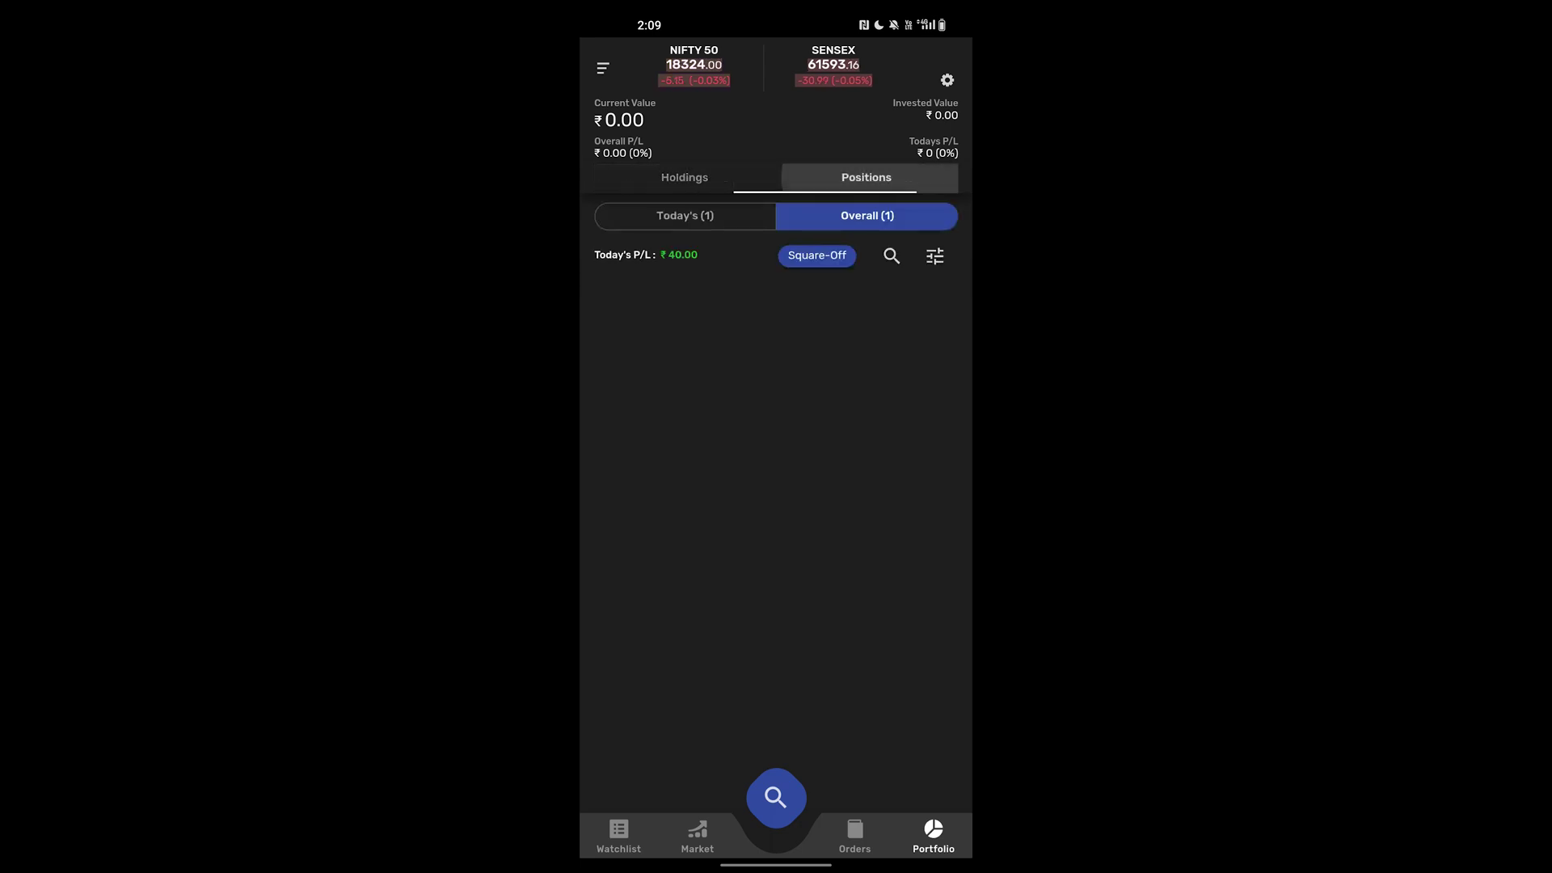
pyautogui.click(697, 836)
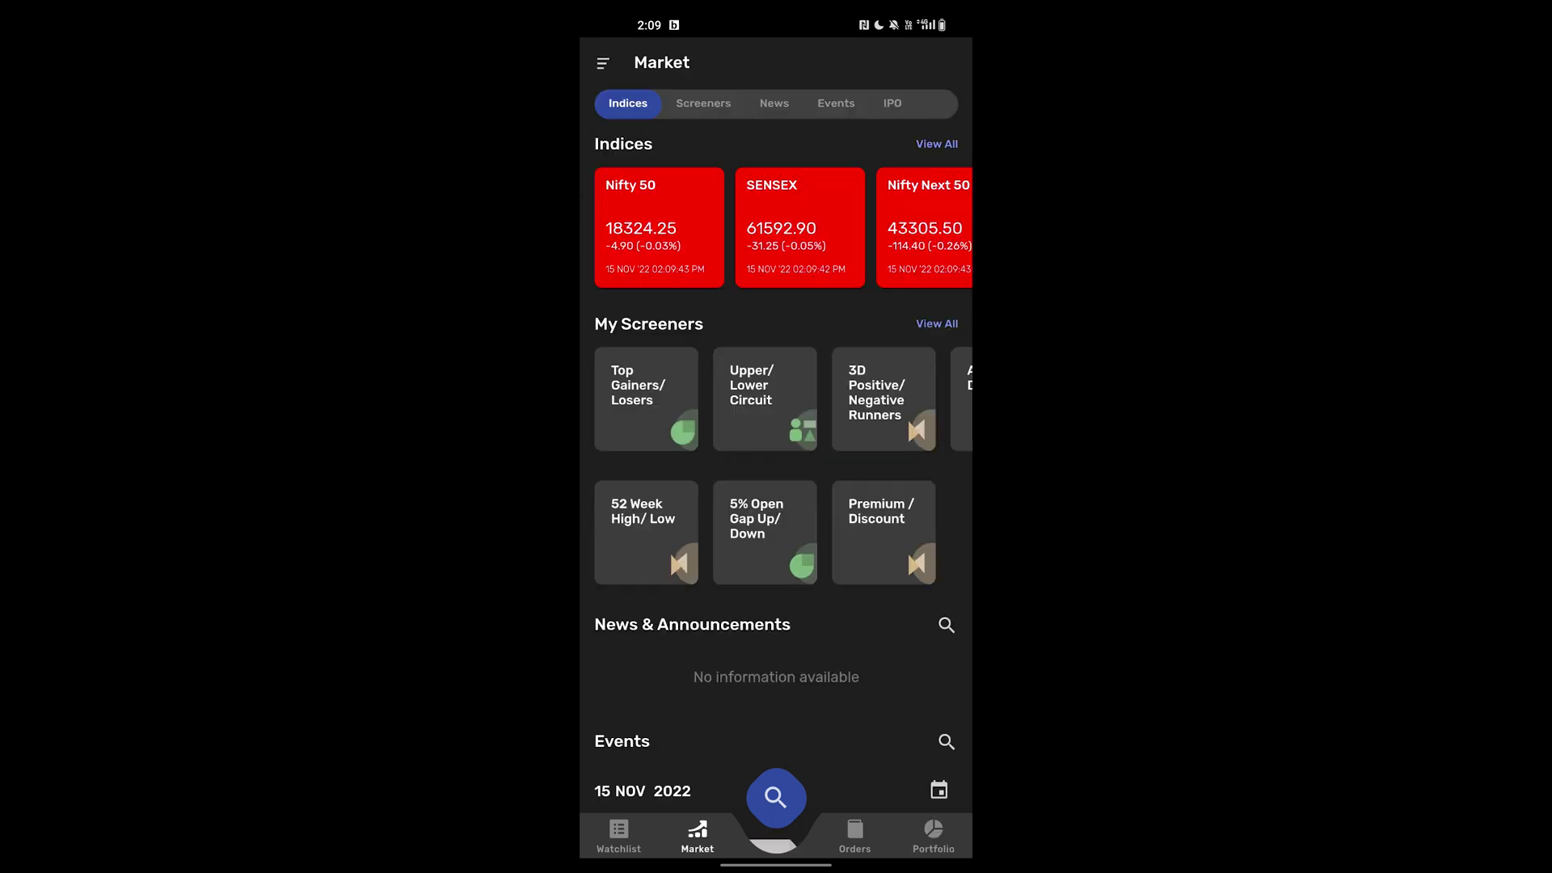